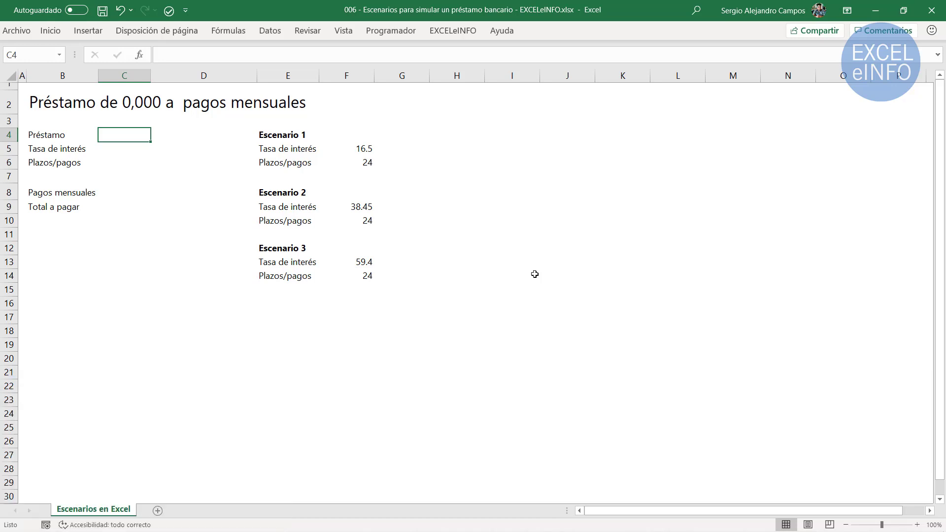
Review the title formula in B2 and the three scenario interest rates.
key("Left")
key("Up")
key("Up")
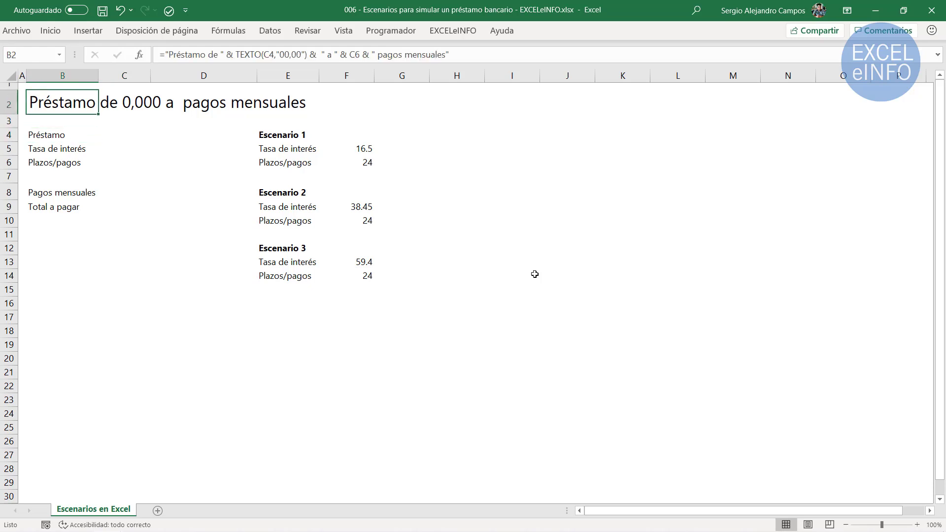
key("Down")
key("Down")
key("Right")
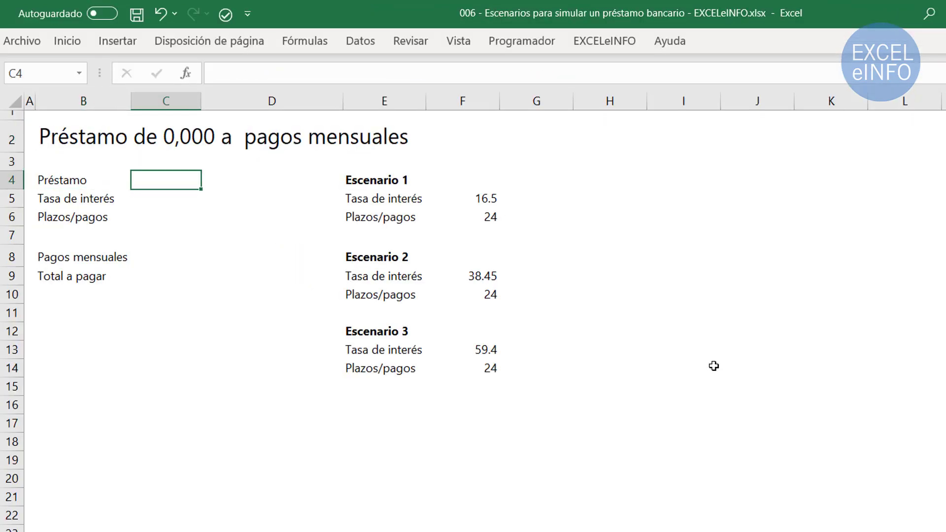
key("Down")
key("Right")
key("Right")
key("Right")
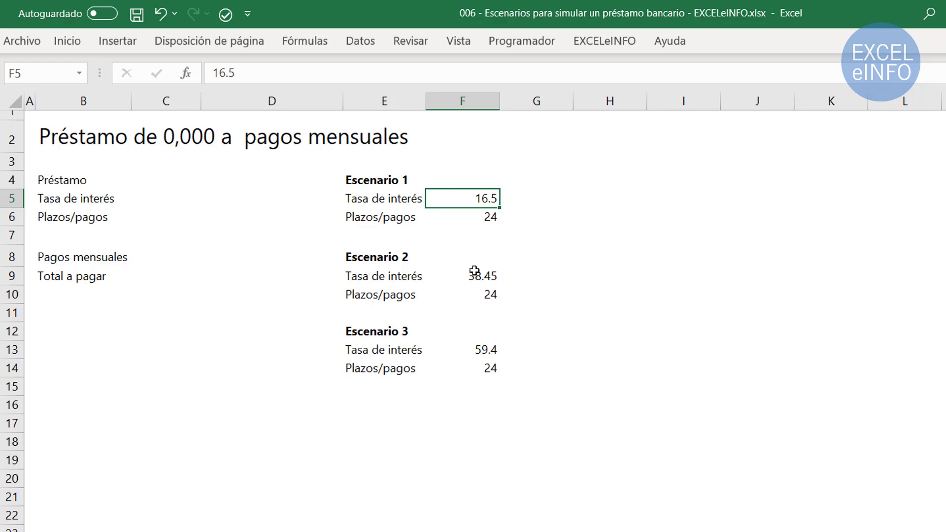
left_click(474, 270, "ctrl")
left_click(474, 349, "ctrl")
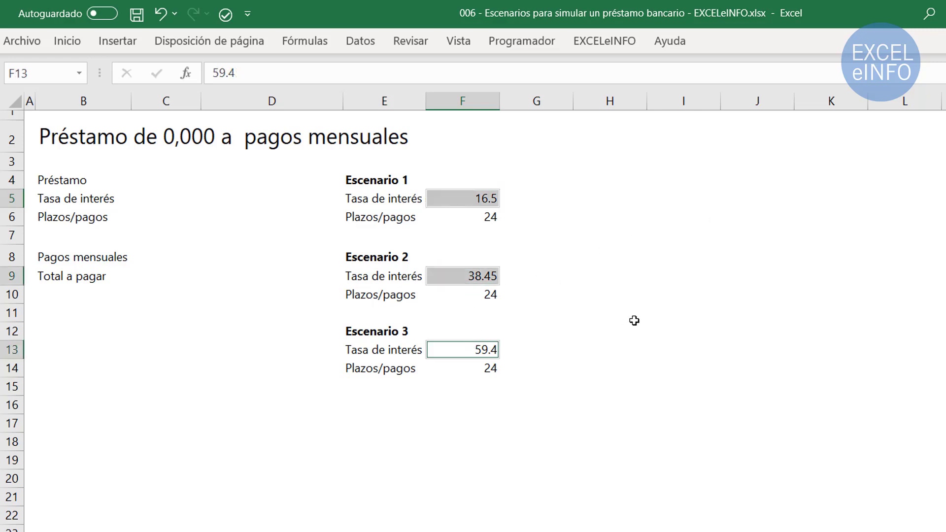
key("Return")
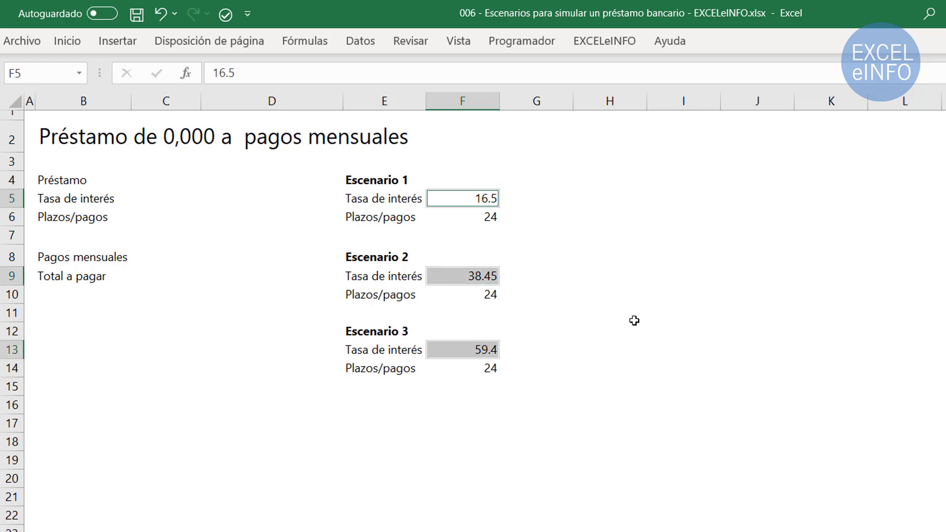
key("Up")
key("Down")
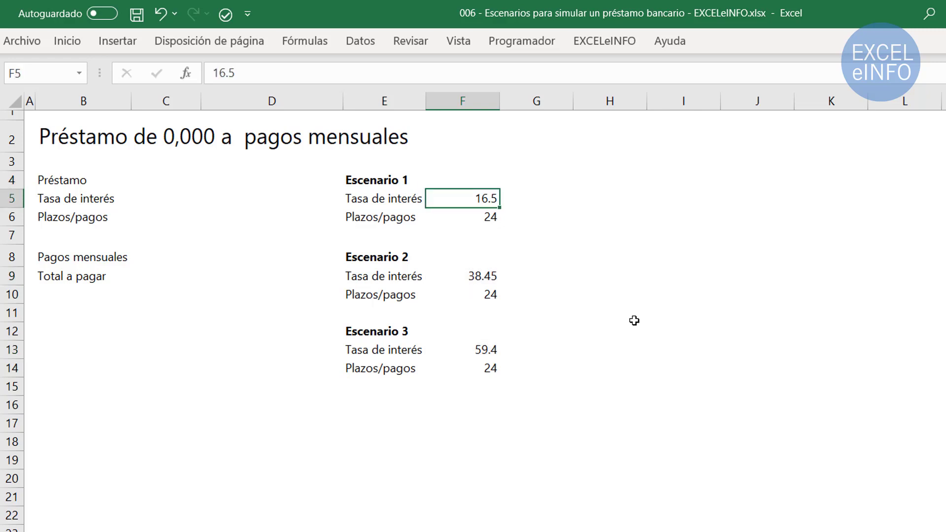
key("Down")
key("Down")
key("Down")
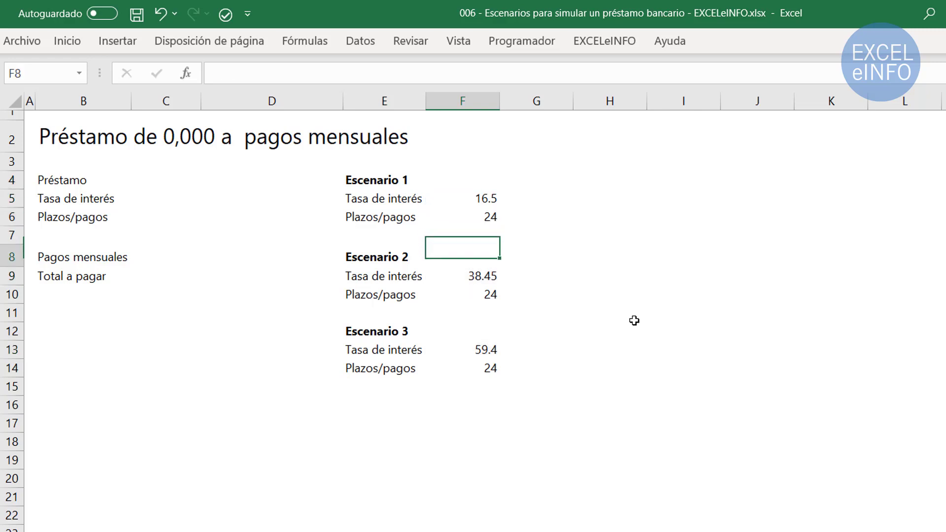
key("Down")
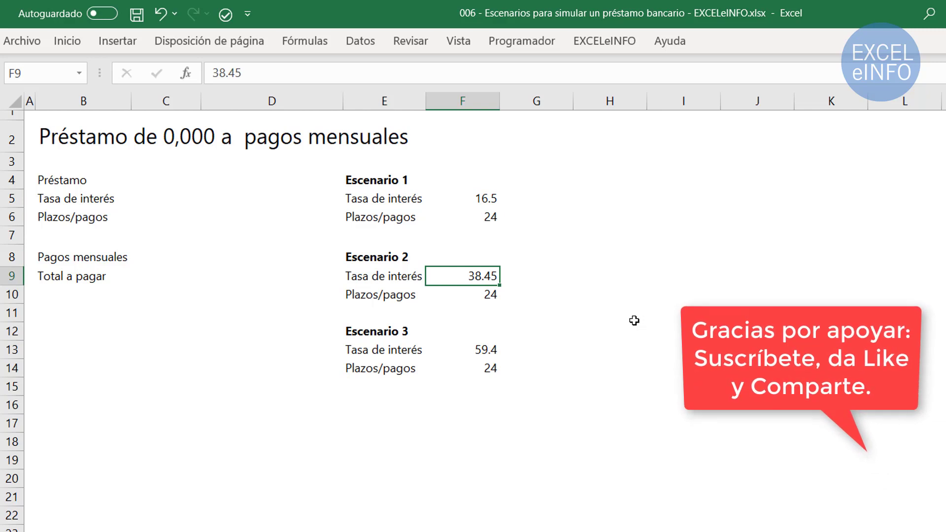
key("Down")
key("Down")
key("Down")
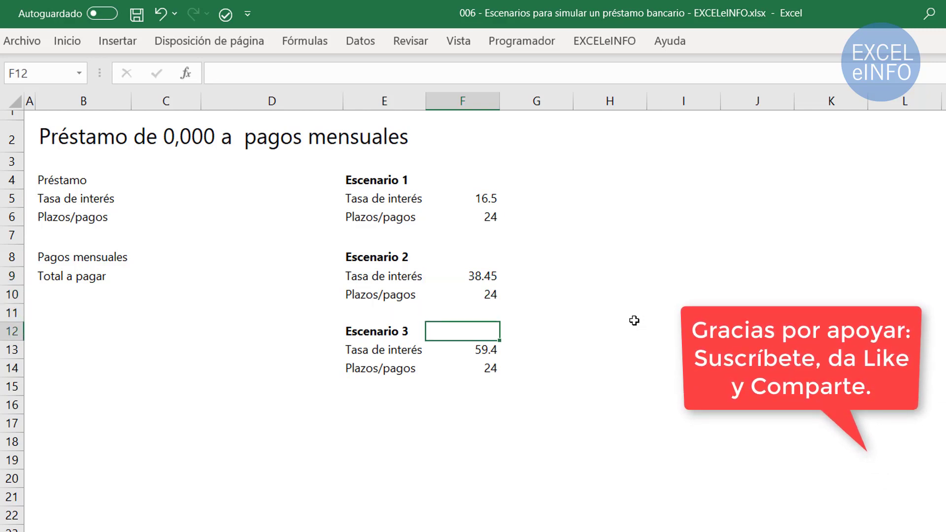
key("Down")
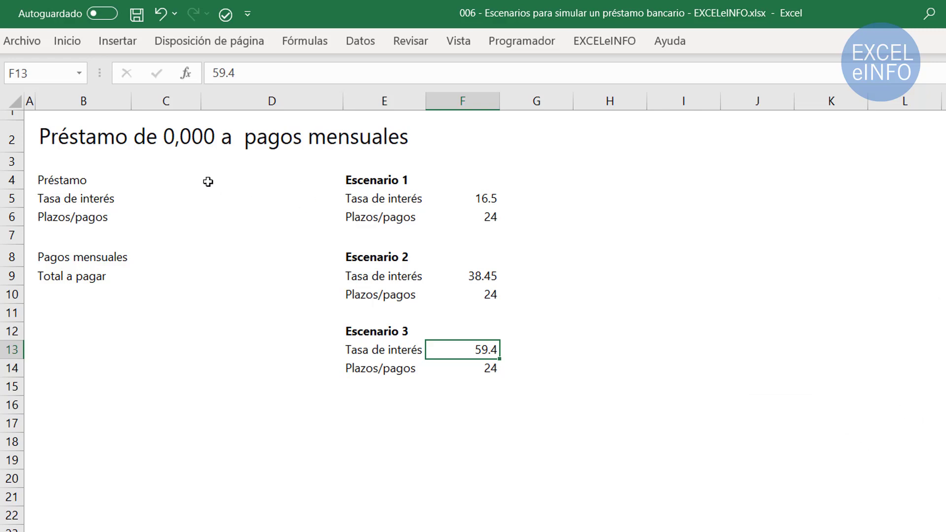
Enter the 50,000 loan amount in C4.
left_click(175, 179)
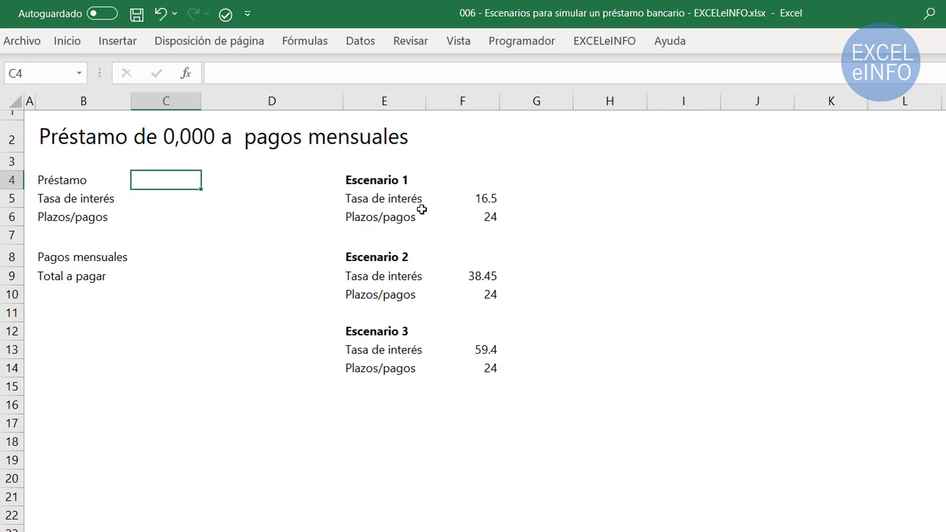
left_click(468, 197)
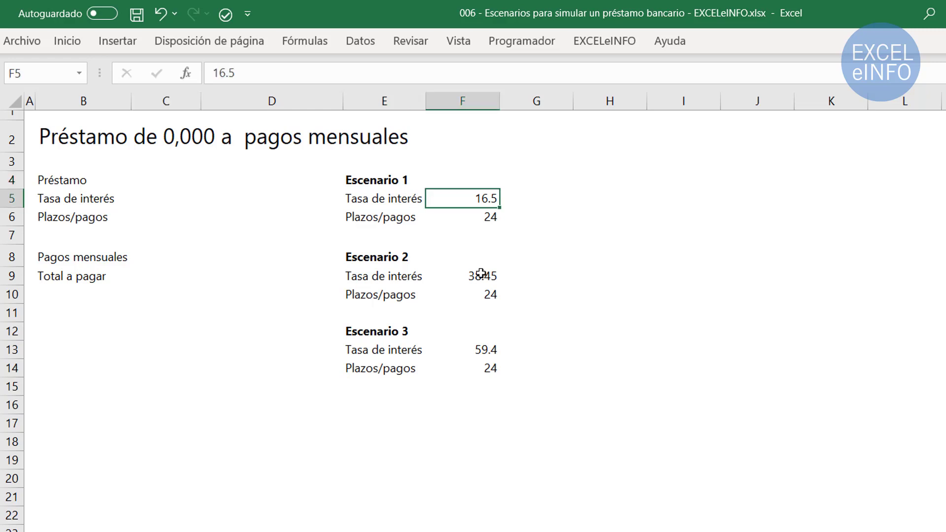
left_click(480, 274)
left_click(479, 345)
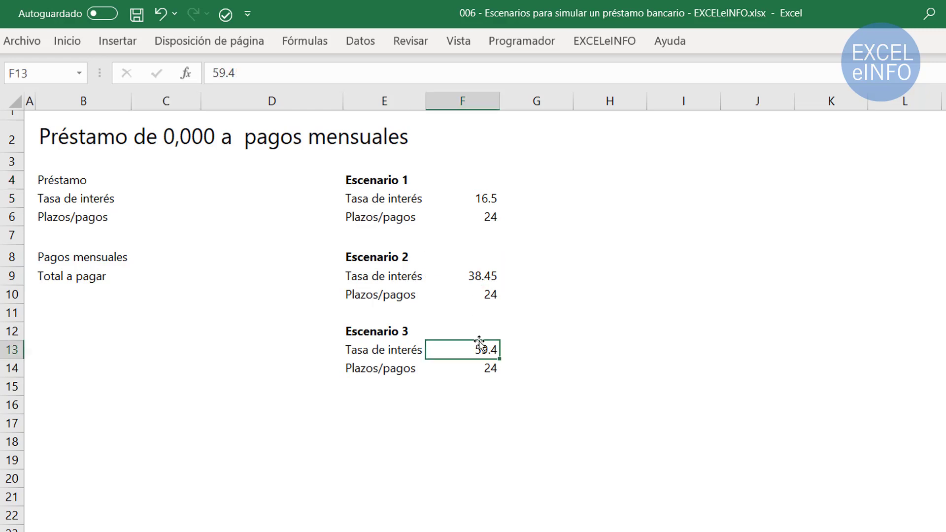
left_click(125, 181)
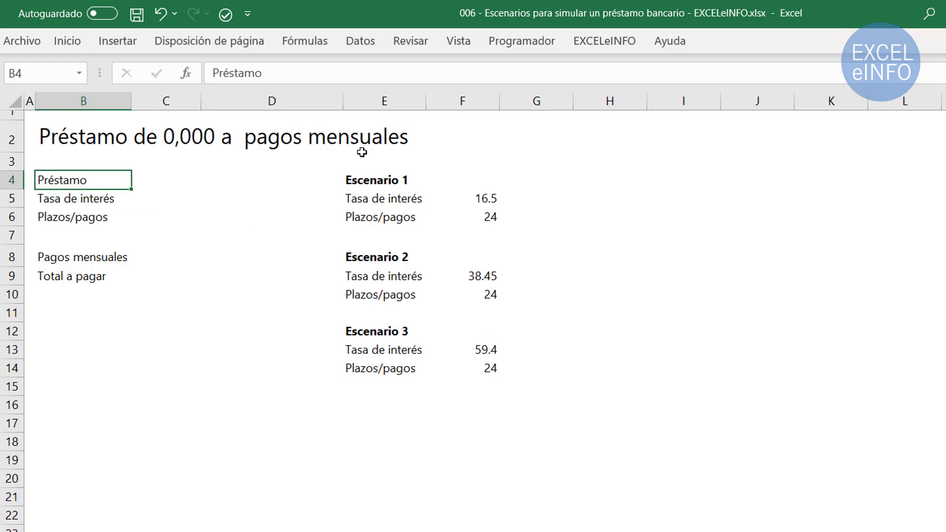
key("Tab")
type("50000")
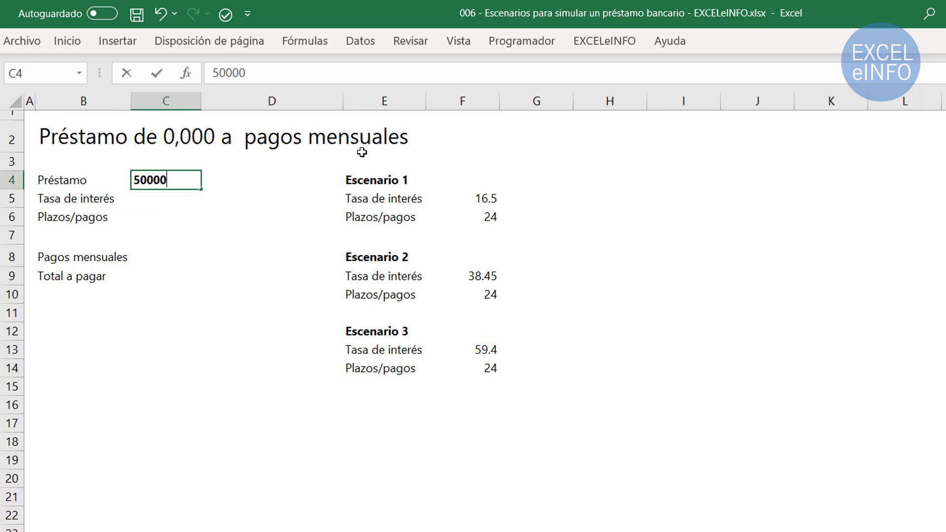
key("ctrl+Return")
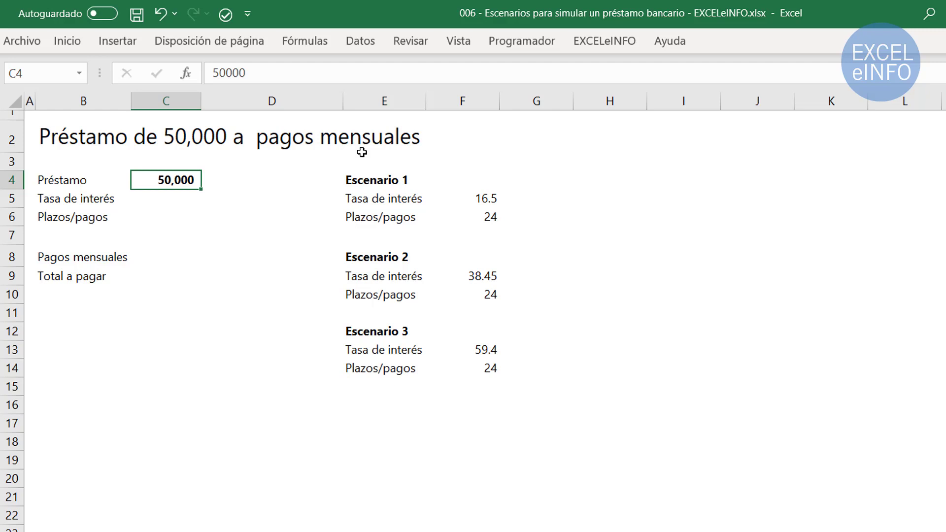
Enter a 16.50% interest rate in C5 and 24 monthly payments in C6.
key("Down")
type("1")
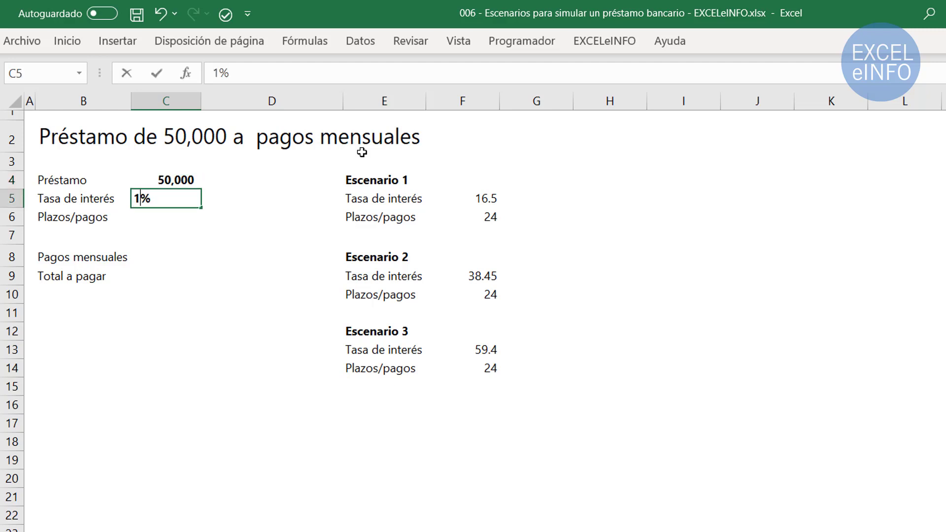
type("6.5")
key("Return")
key("Up")
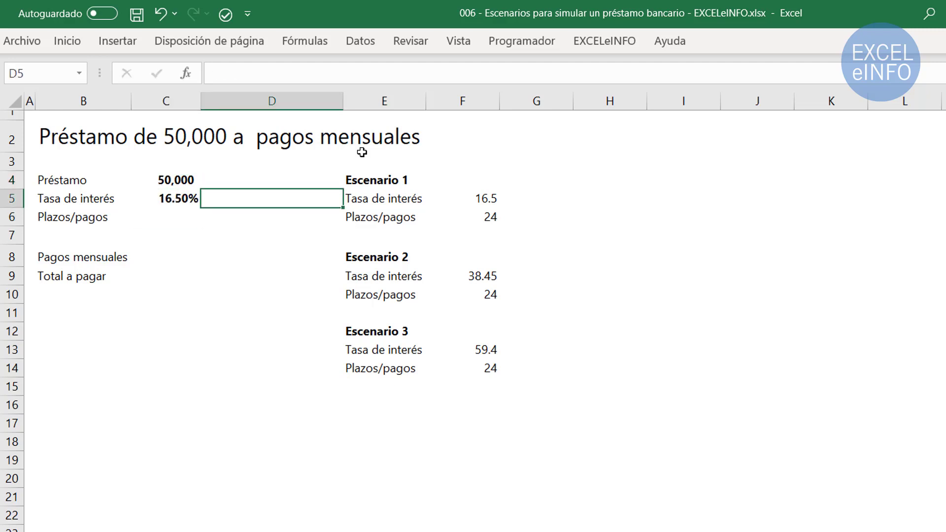
key("Right")
key("Right")
key("Right")
key("Left")
key("Left")
key("Left")
key("Down")
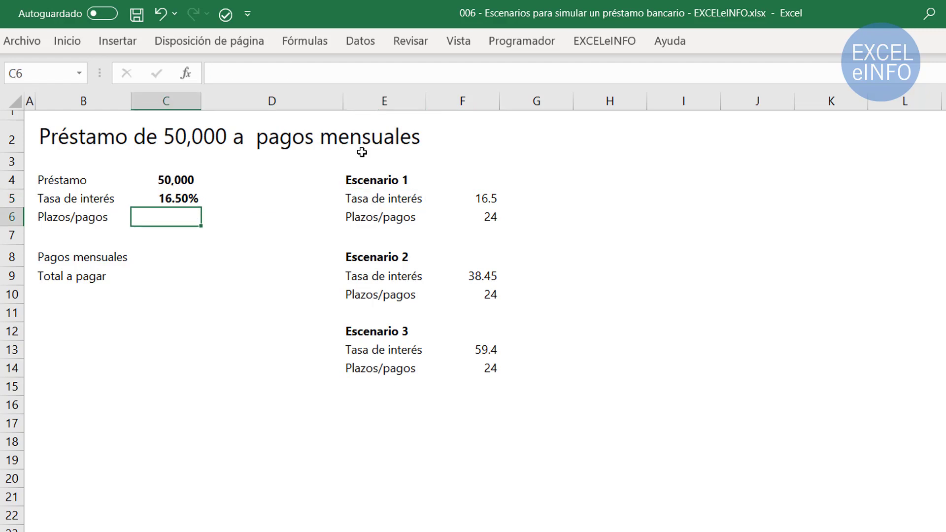
type("24")
key("Return")
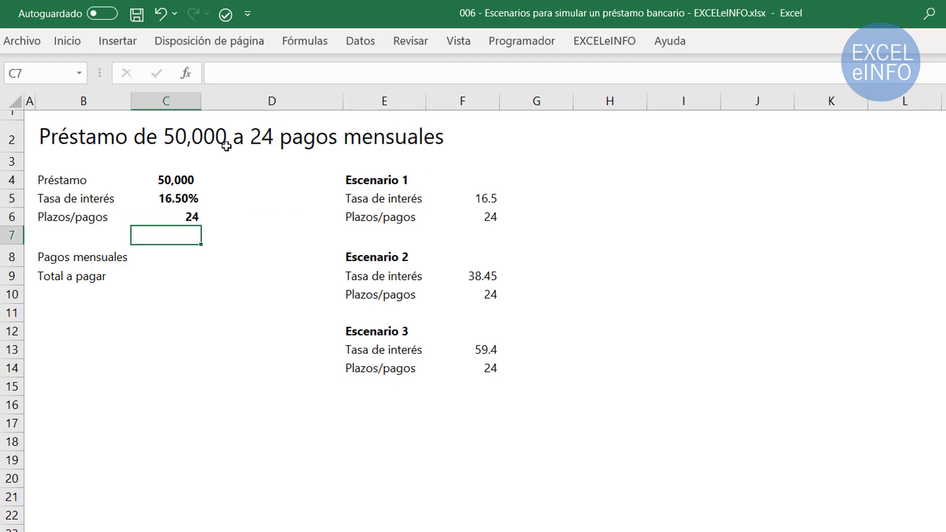
Review the updated title formula and scenario rates, ending on payment cell C8.
left_click(64, 136)
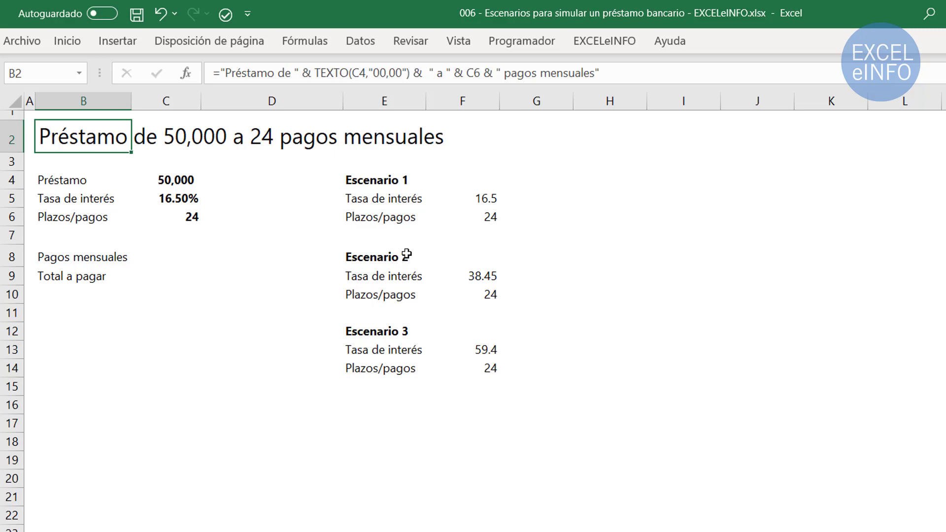
left_click_drag(406, 255, 488, 290)
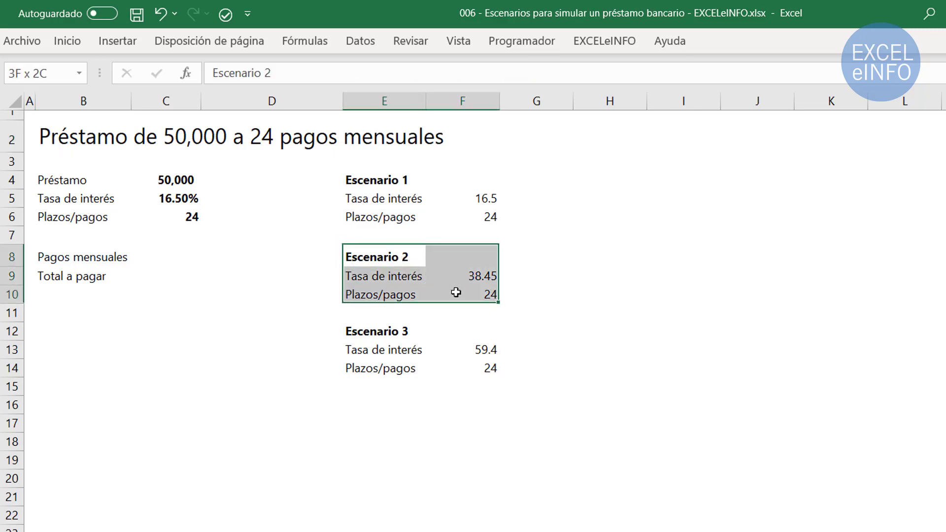
left_click(486, 278)
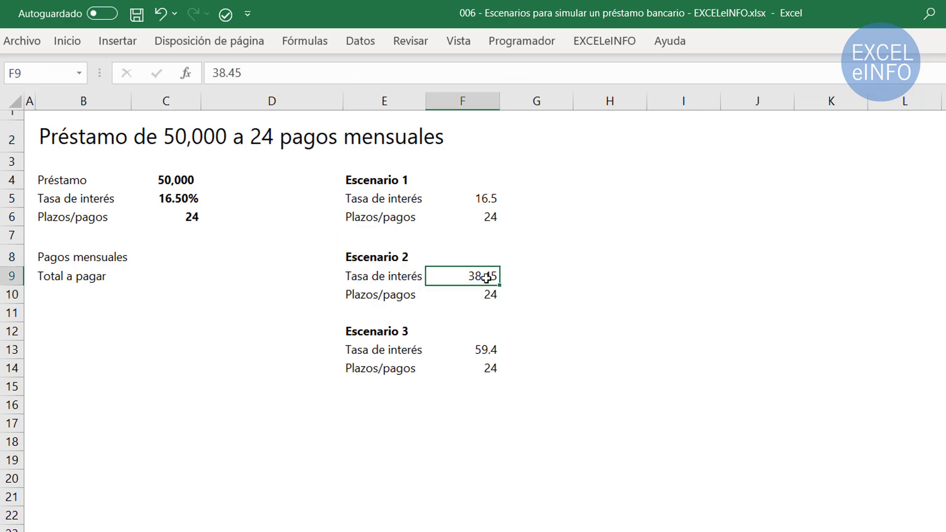
left_click(489, 351)
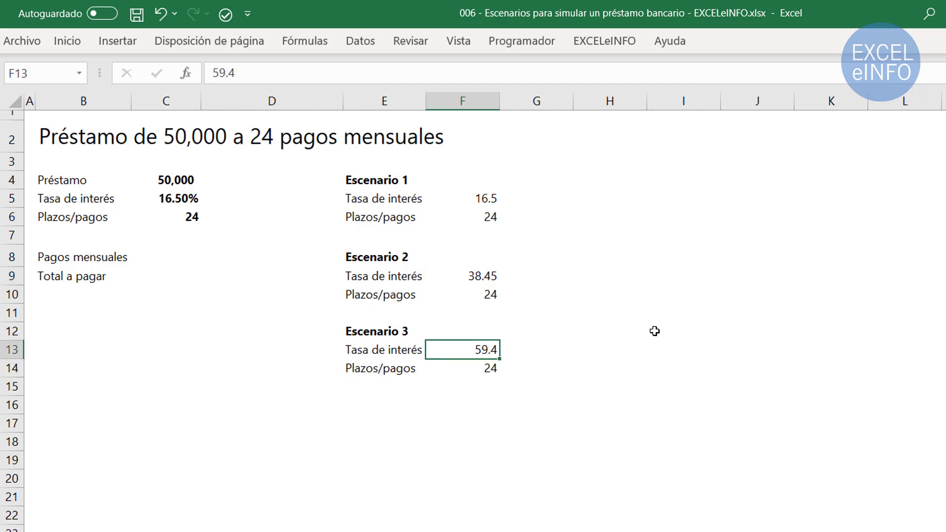
left_click(165, 257)
left_click_drag(177, 179, 177, 216)
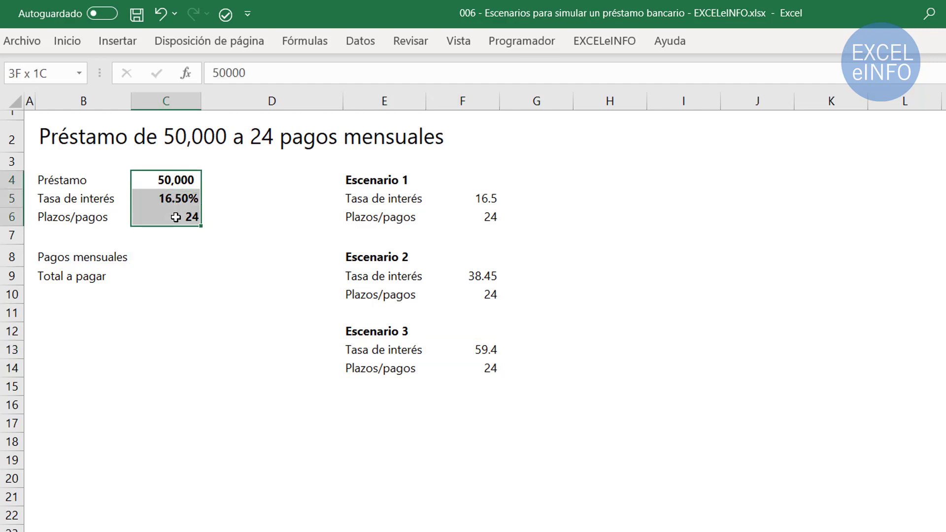
left_click(169, 261)
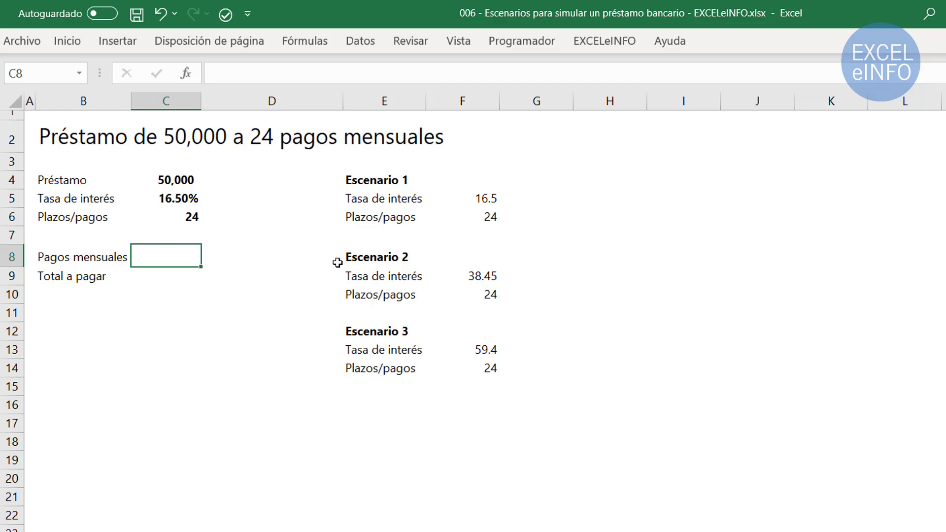
Insert the PAGO function from the Financiera category into C8.
left_click(186, 75)
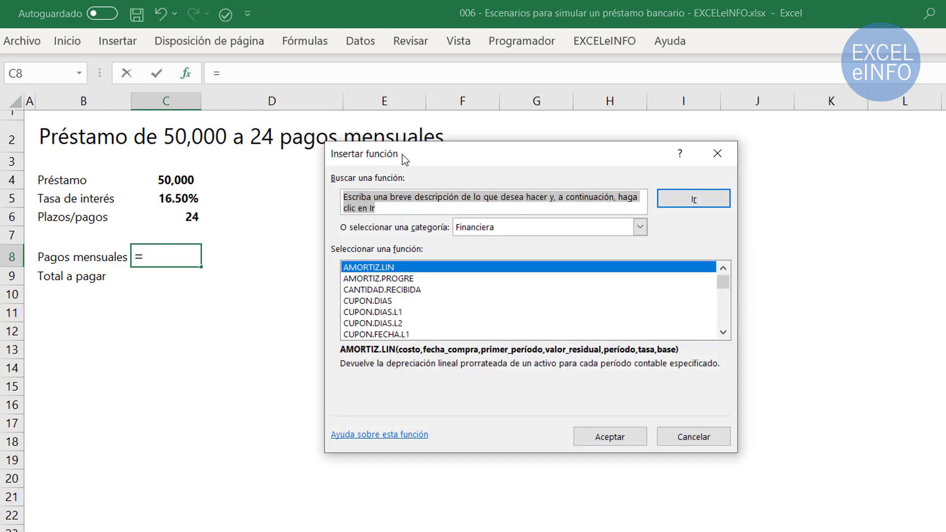
left_click_drag(489, 156, 299, 158)
left_click(400, 229)
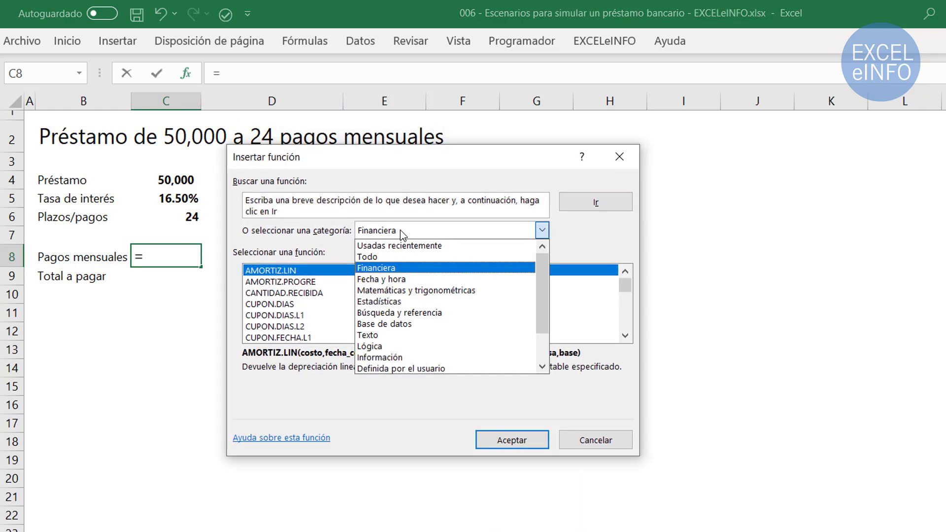
left_click(400, 270)
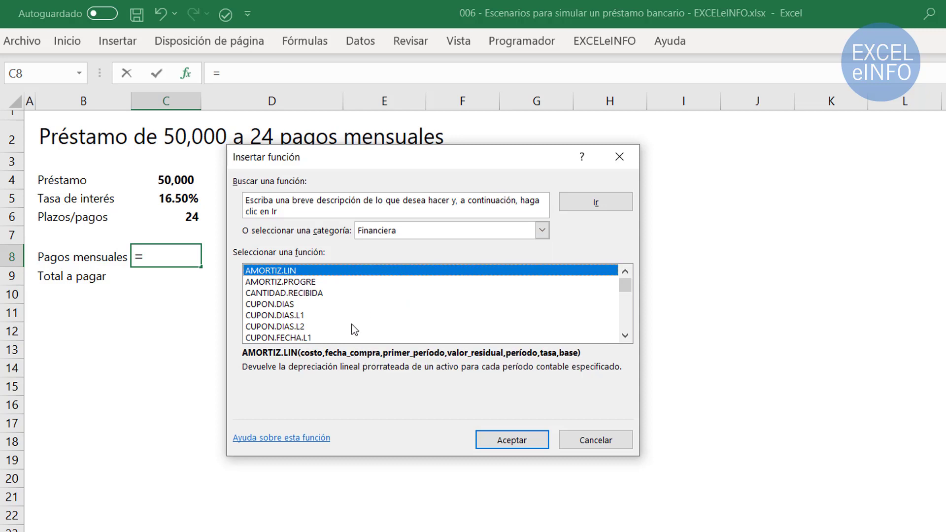
left_click(354, 327)
key("p")
key("a")
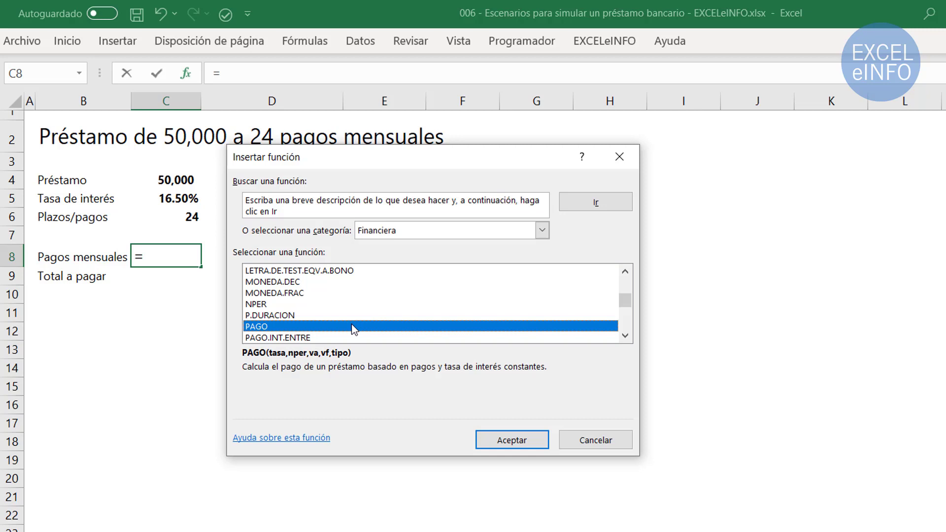
left_click(519, 443)
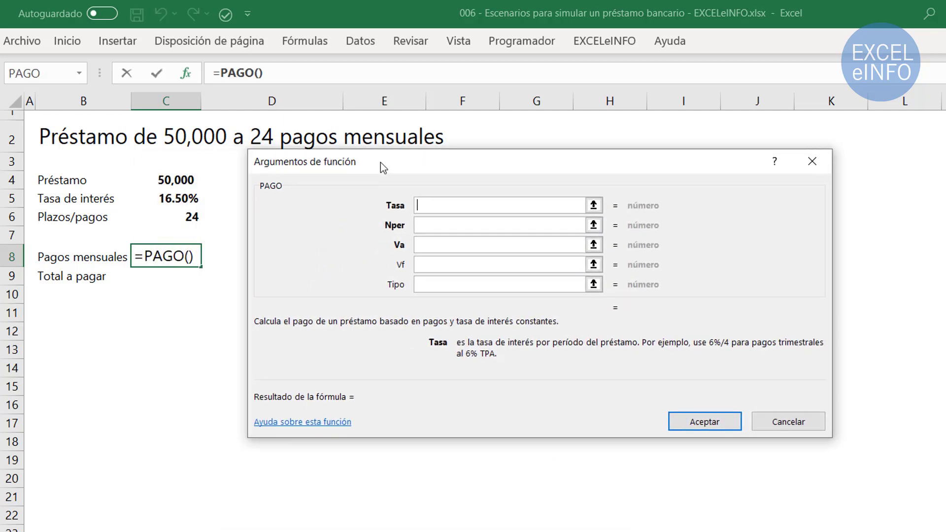
left_click_drag(380, 167, 334, 170)
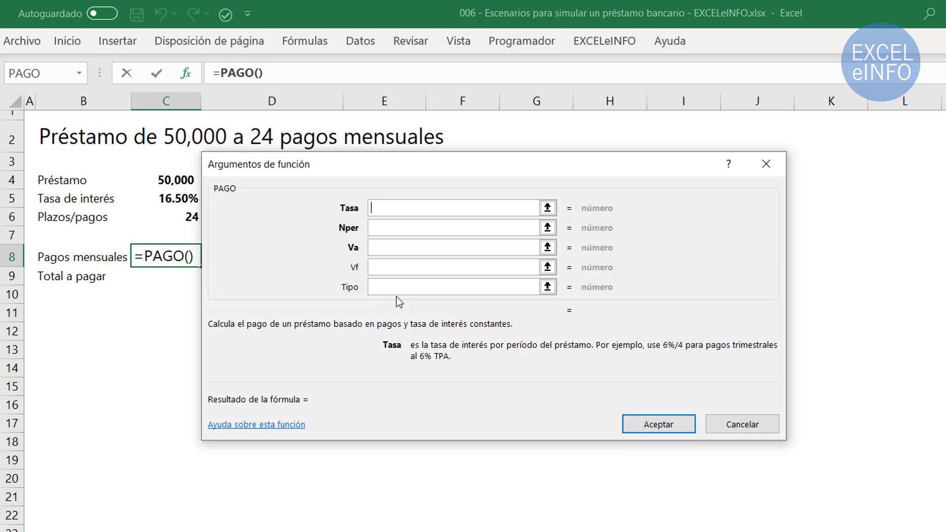
Set PAGO arguments Tasa C5/12, Nper C6 and Va C4, giving 2,460.12.
left_click(163, 202)
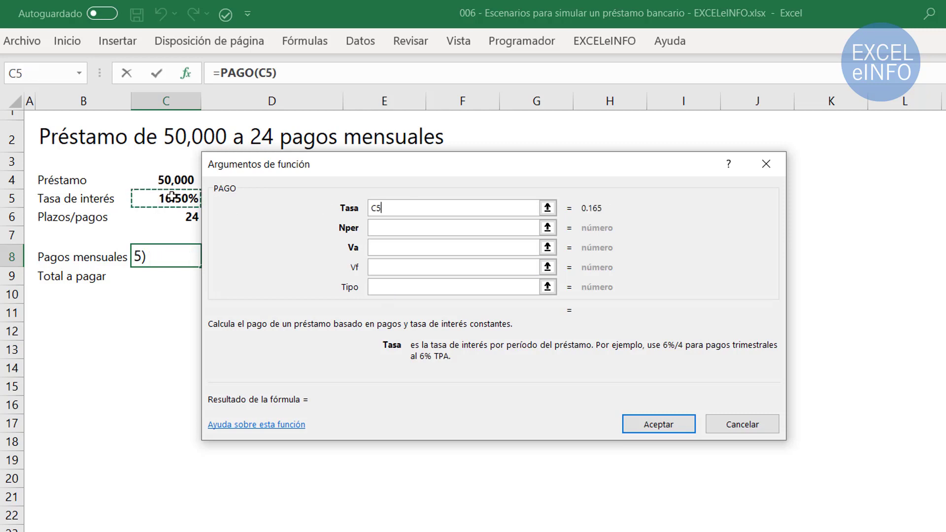
type("/1")
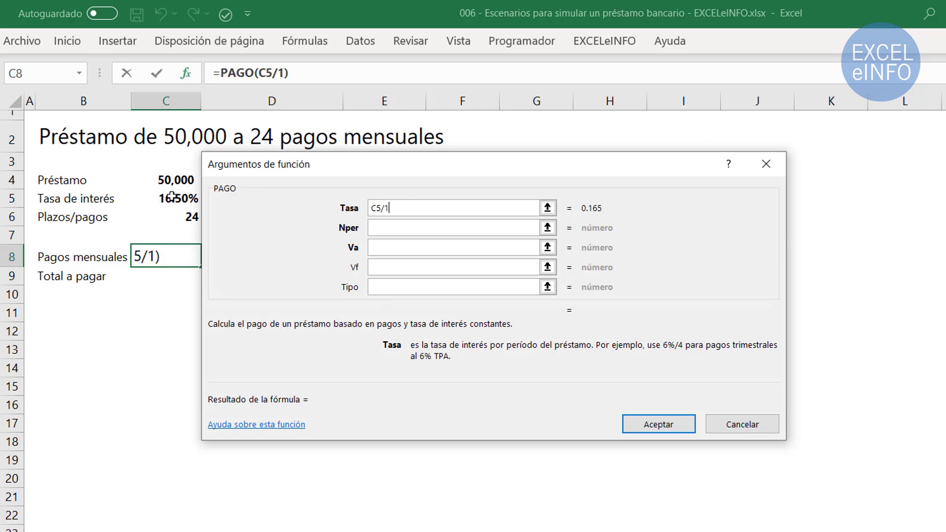
type("2")
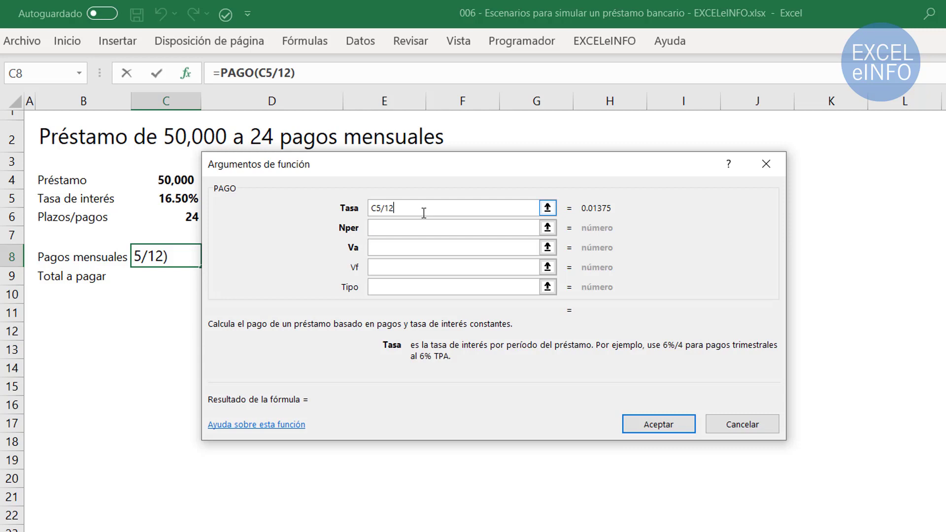
left_click(423, 227)
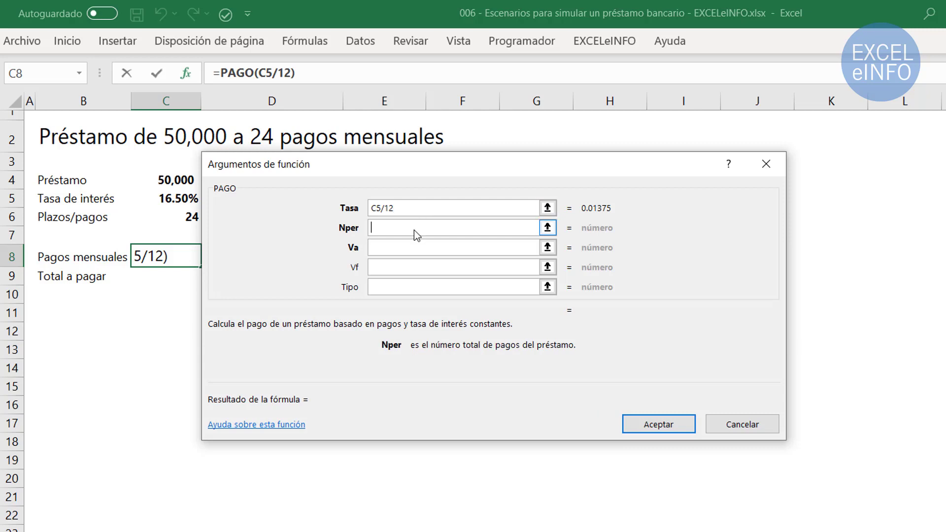
left_click(183, 217)
left_click(392, 252)
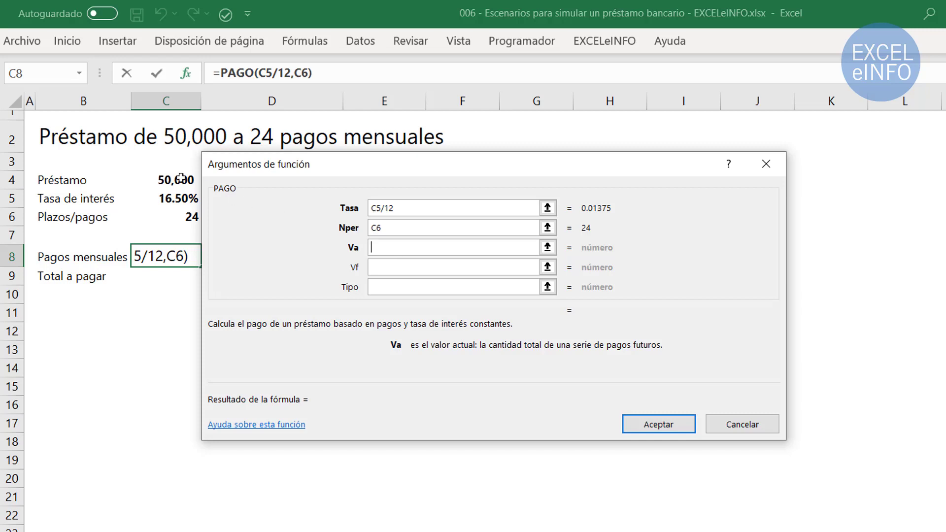
left_click(161, 180)
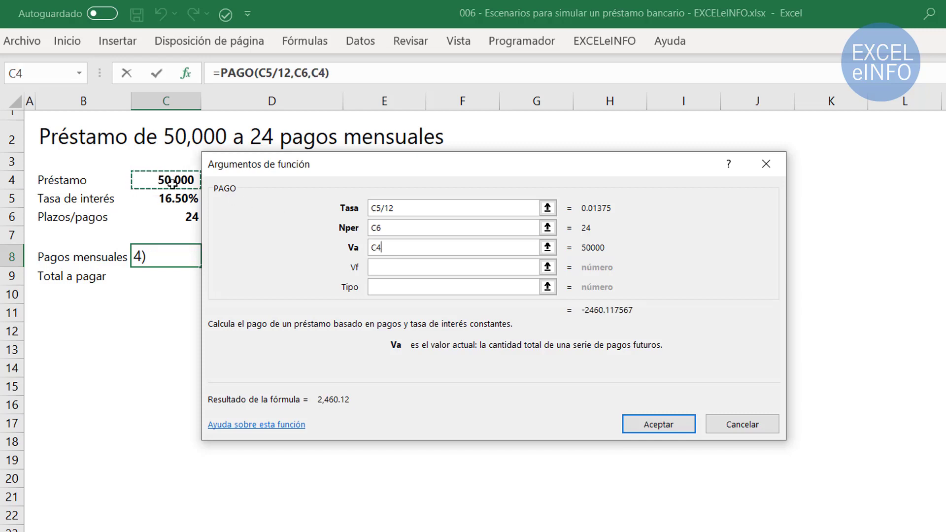
left_click(675, 423)
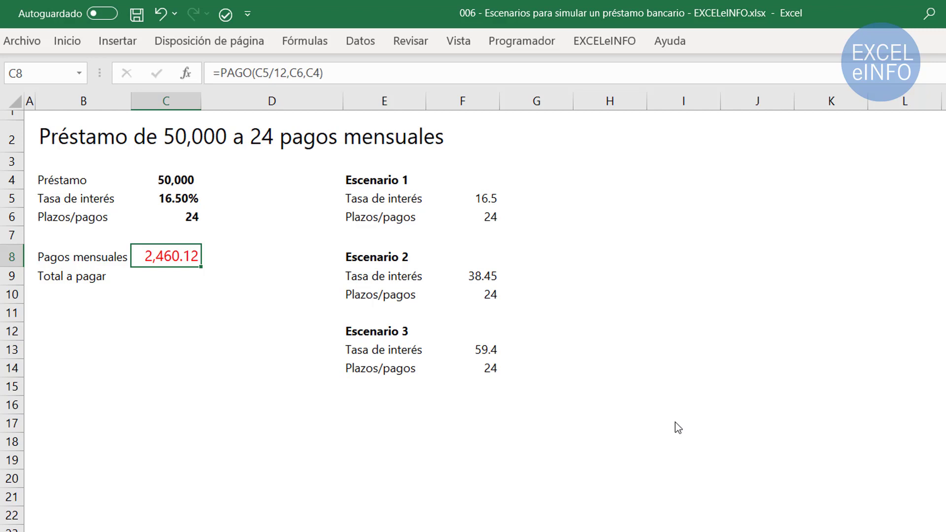
Format C8 as Número with two decimals, thousands separator and red negative numbers.
key("Up")
key("Up")
key("Up")
key("Down")
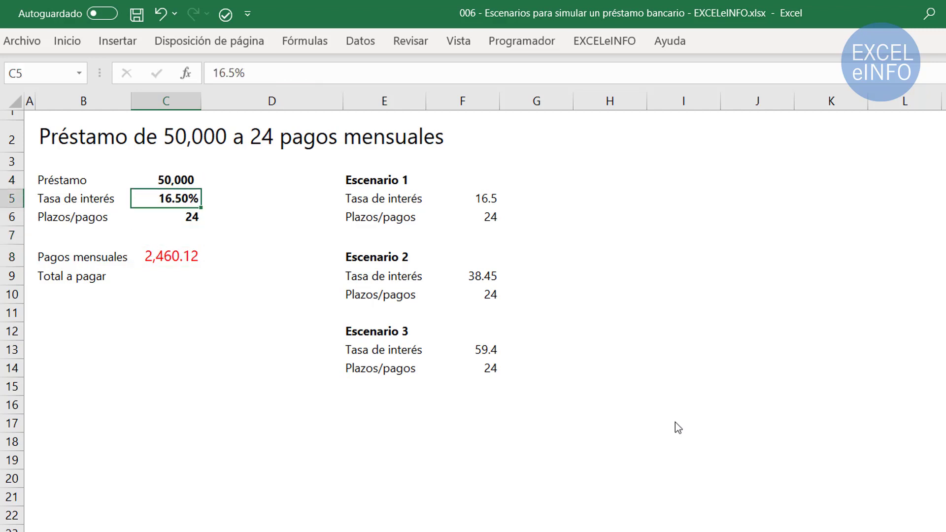
key("Down")
key("Down")
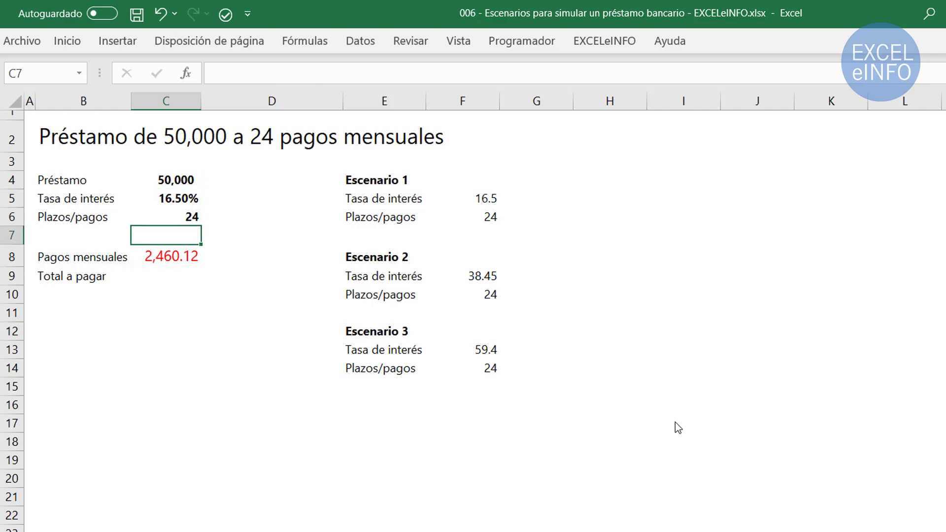
key("Down")
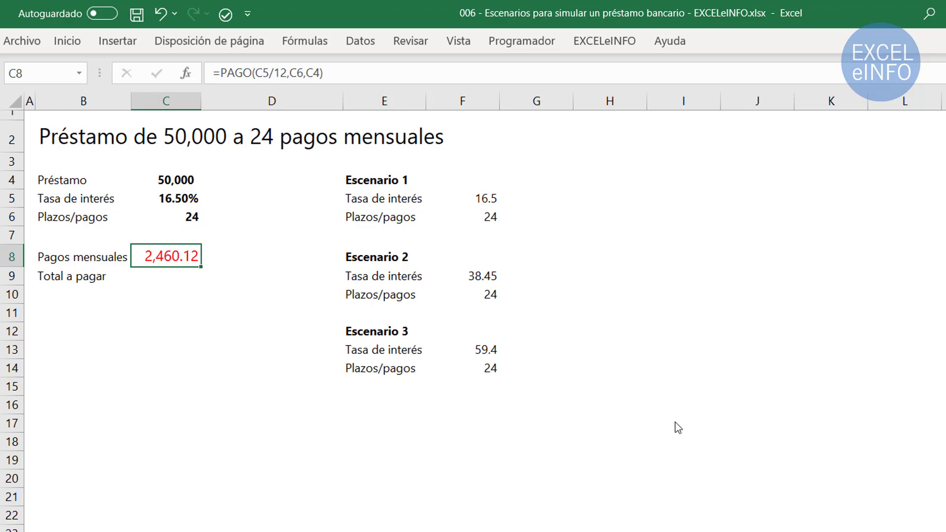
right_click(159, 254)
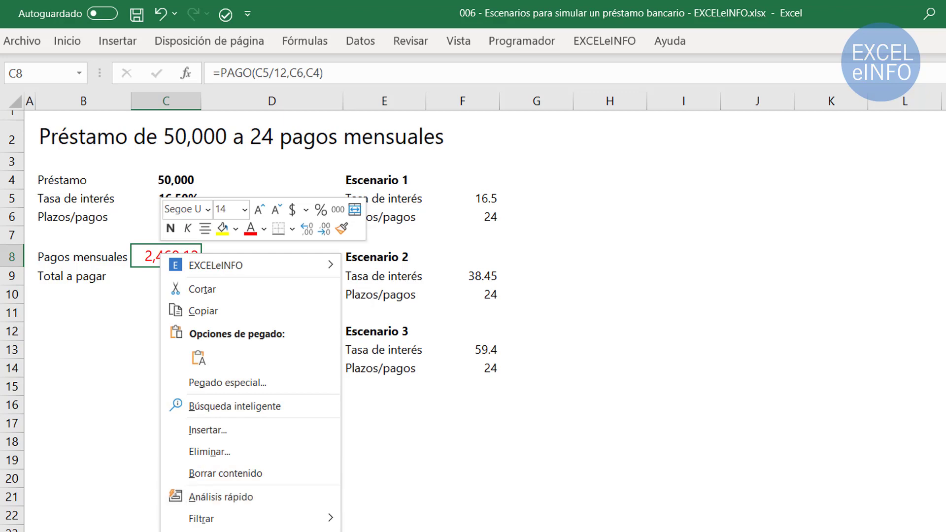
key("Escape")
key("ctrl+1")
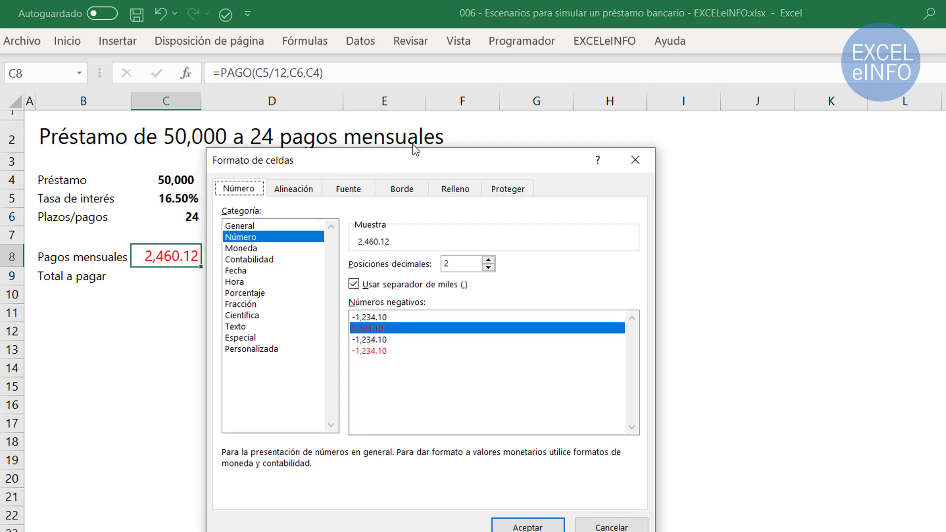
left_click(274, 184)
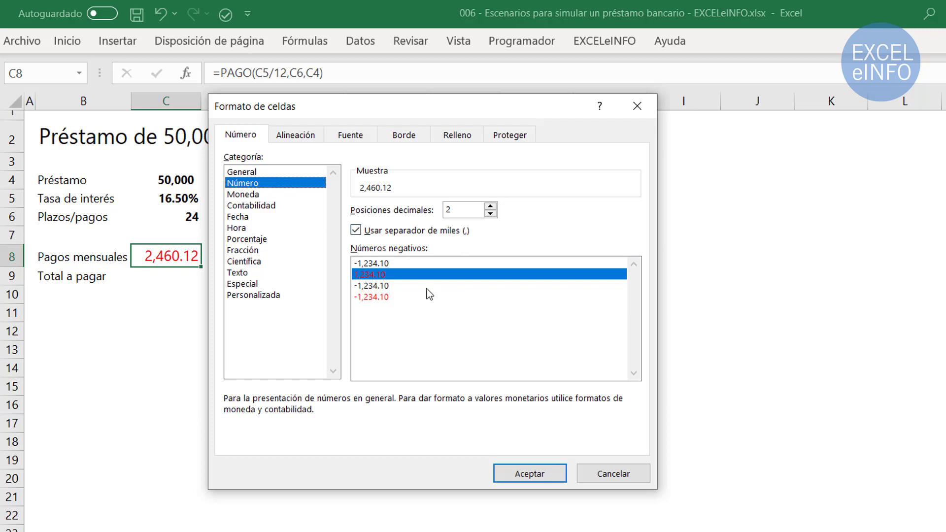
left_click(389, 280)
left_click(389, 287)
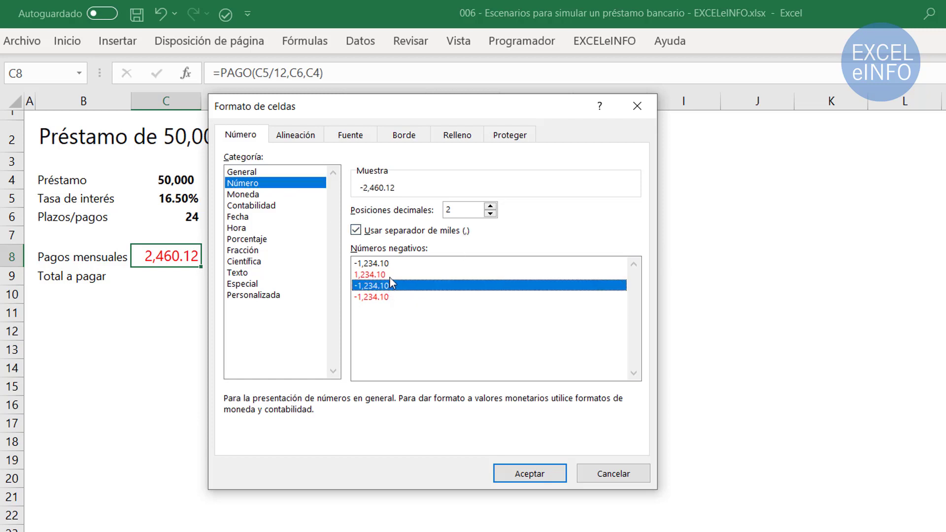
left_click(390, 276)
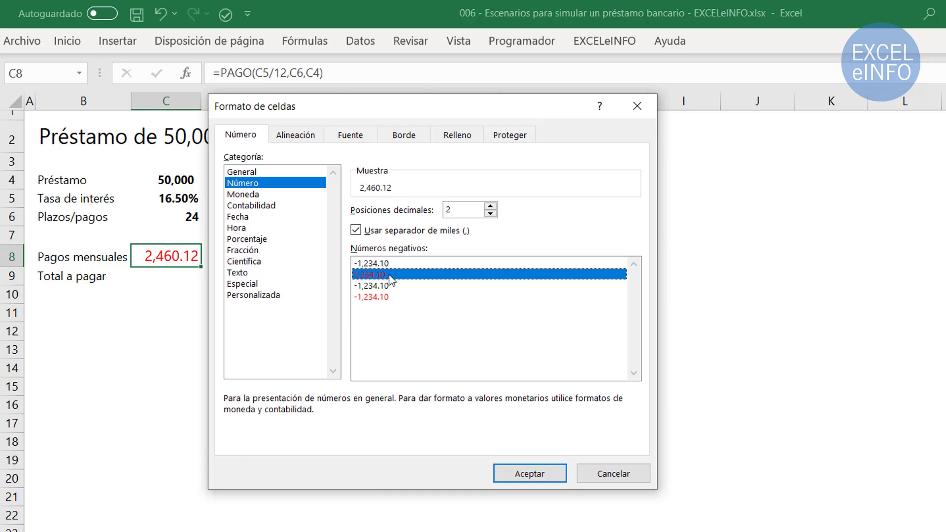
key("Return")
Enter =C8*C6 in C9 so the total to pay shows 59,042.82.
left_click(187, 277)
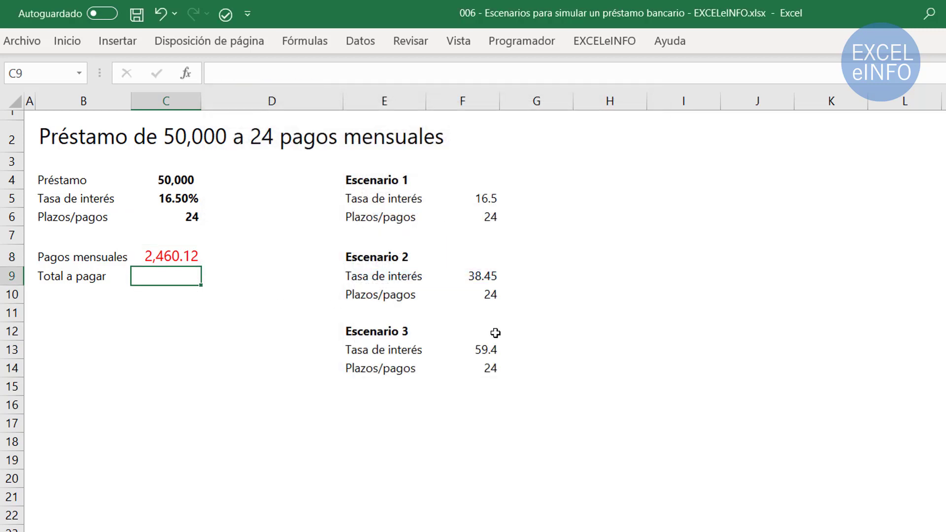
type("=")
key("Up")
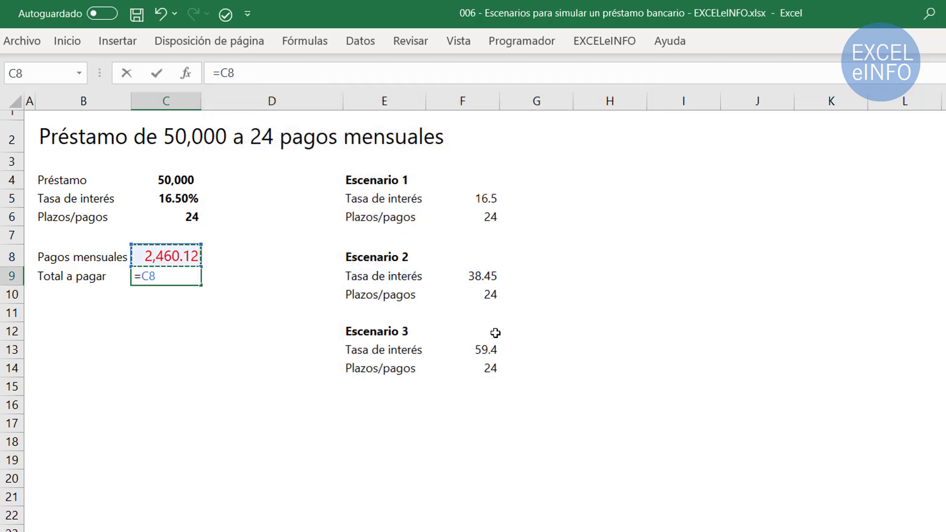
type("*")
key("Up")
key("Up")
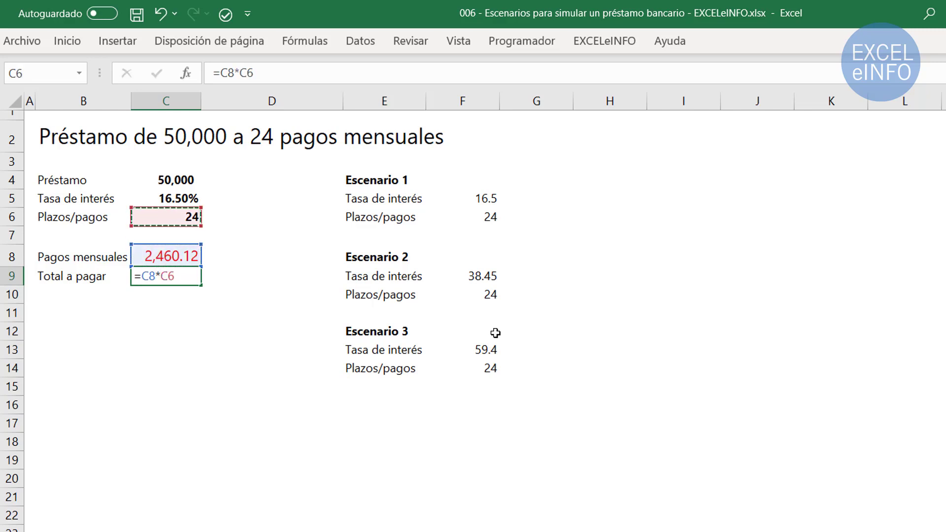
key("Return")
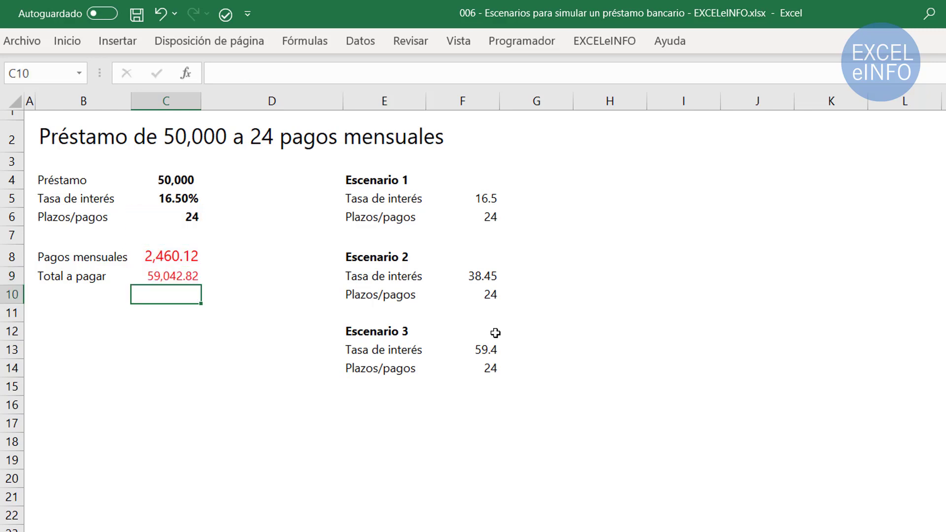
key("Up")
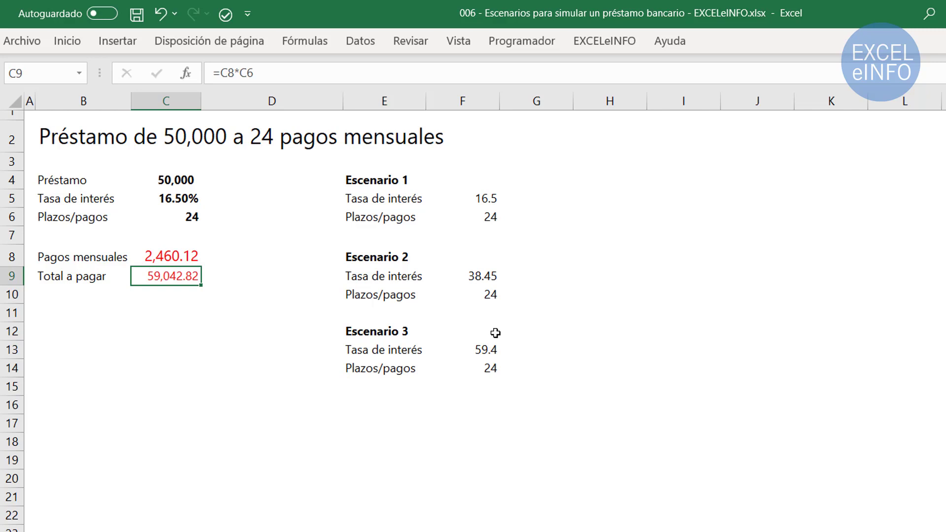
Name the interest rate cell C5 'tasa' in the Name Box.
left_click_drag(376, 180, 491, 216)
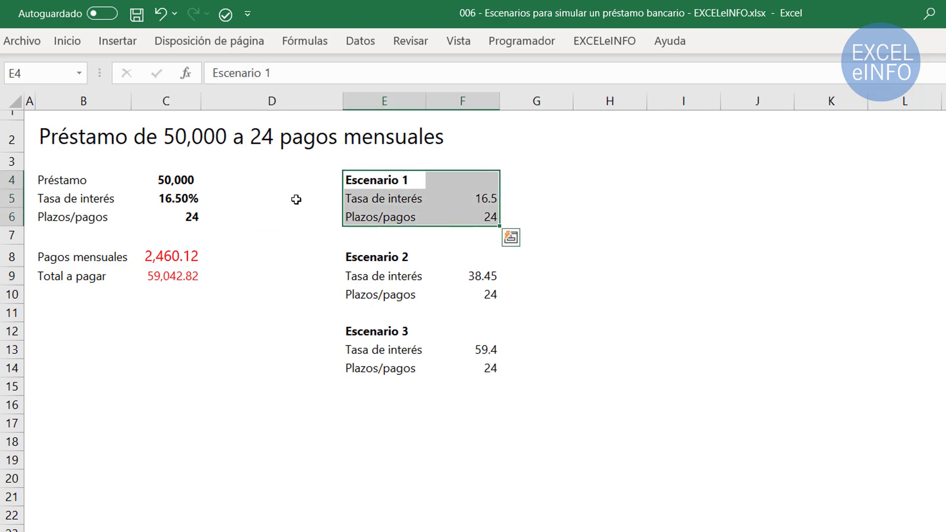
left_click(85, 180)
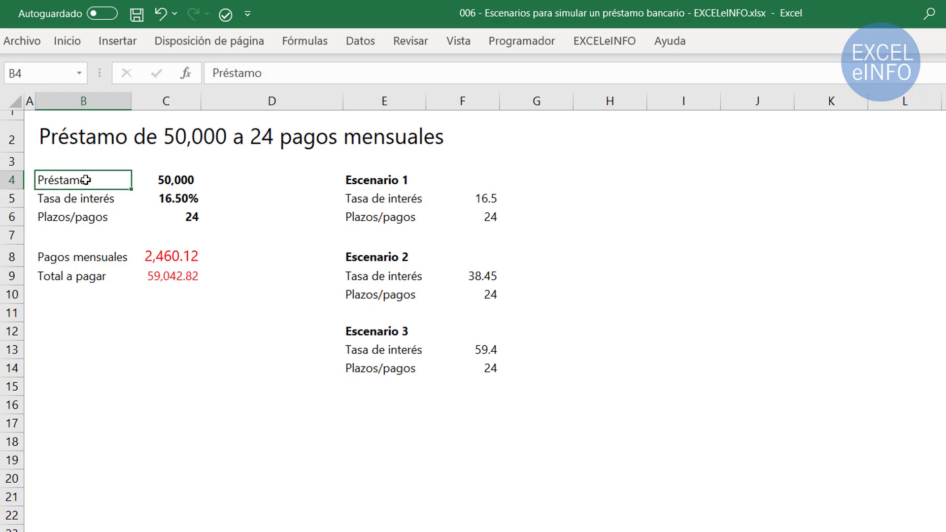
left_click_drag(389, 181, 463, 210)
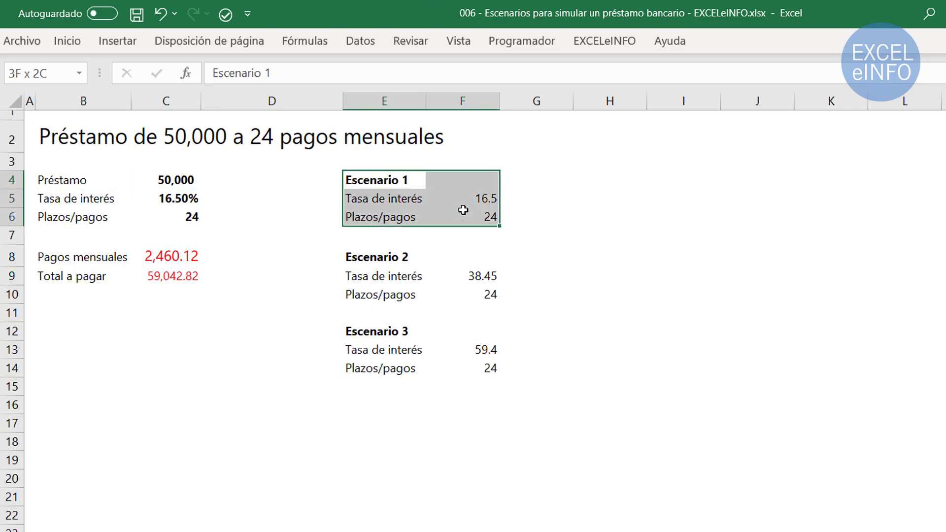
left_click_drag(407, 255, 467, 287)
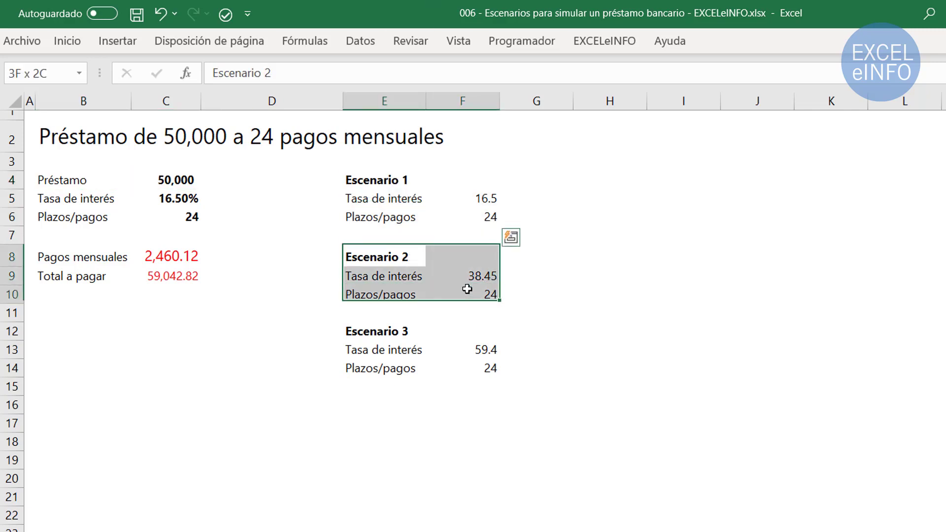
left_click(170, 200)
left_click(172, 210, "shift")
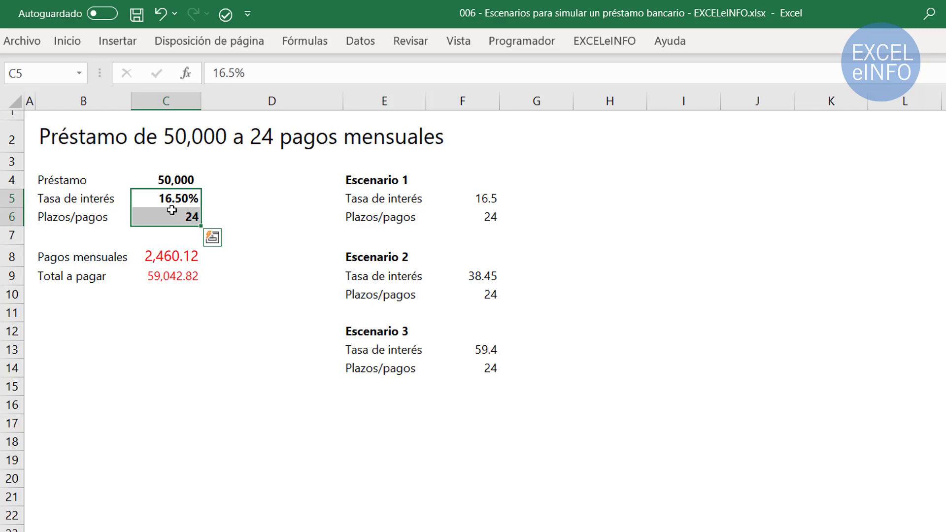
left_click(173, 202)
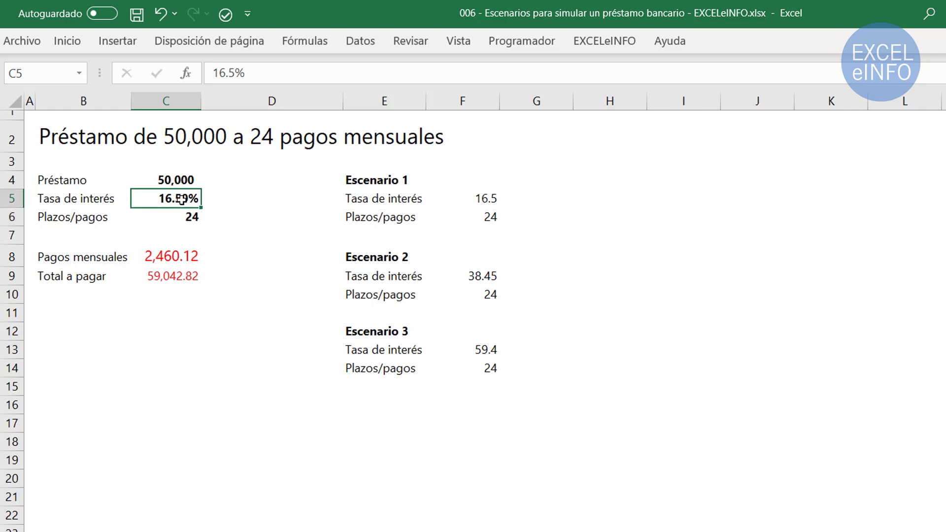
left_click(57, 73)
type("tasa")
key("Return")
Name the payments cell C6 'pagos'.
left_click(187, 218)
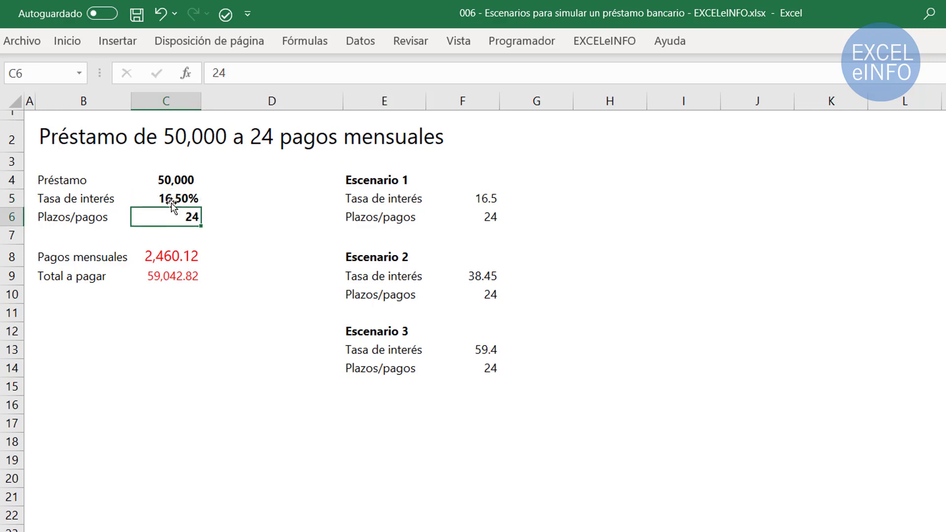
left_click(44, 72)
type("pagos")
key("Return")
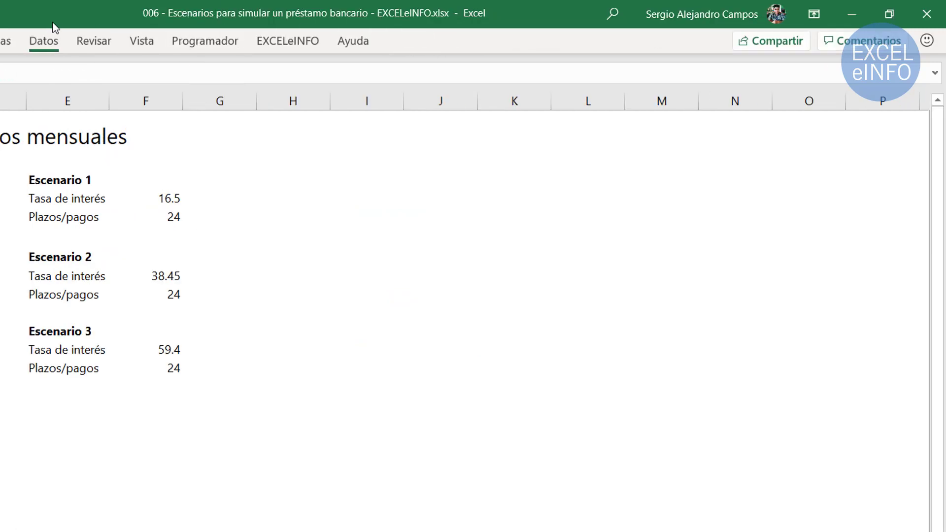
Add a Bueno scenario changing C5:C6, keeping tasa 0.165 and 24 pagos.
left_click(371, 43)
left_click(670, 104)
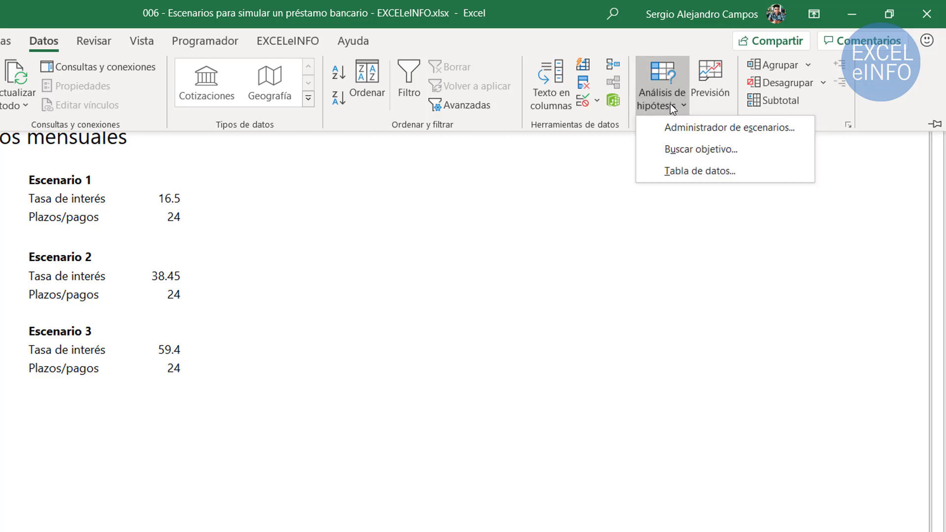
left_click(684, 128)
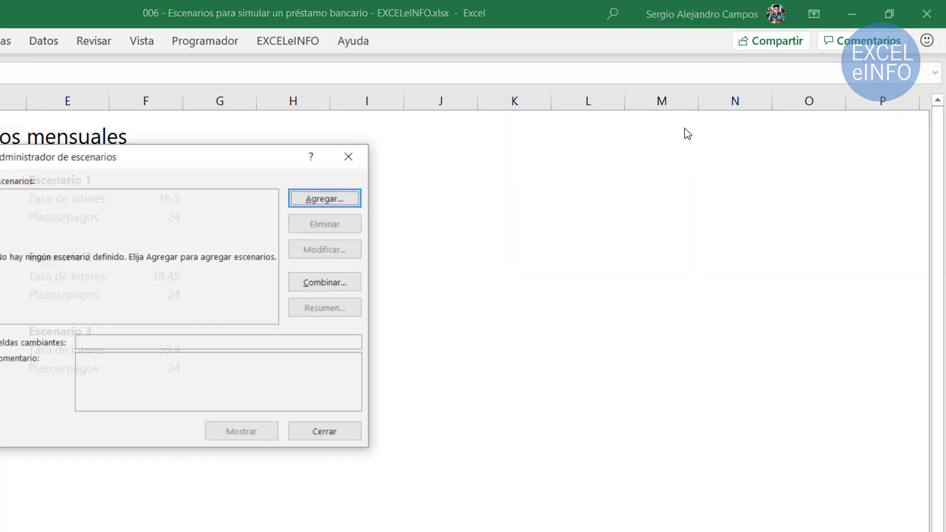
left_click_drag(203, 165, 309, 142)
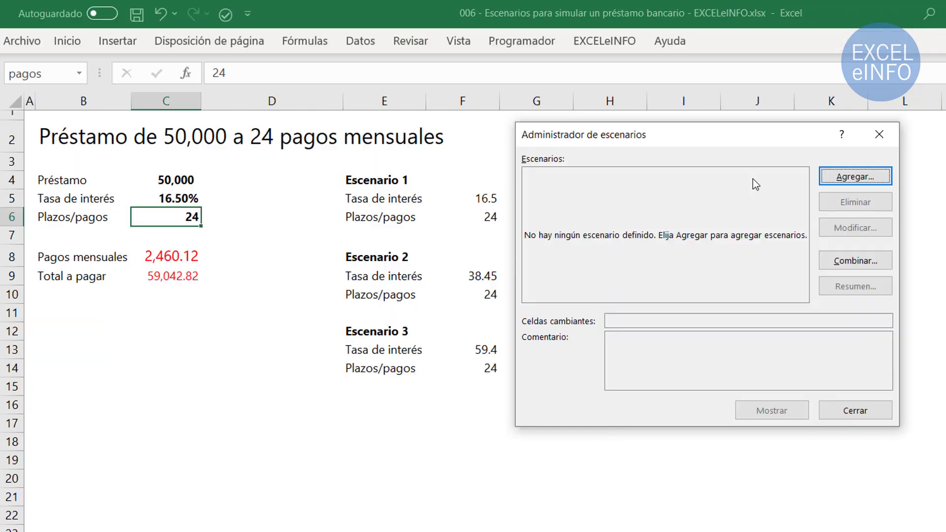
left_click(853, 176)
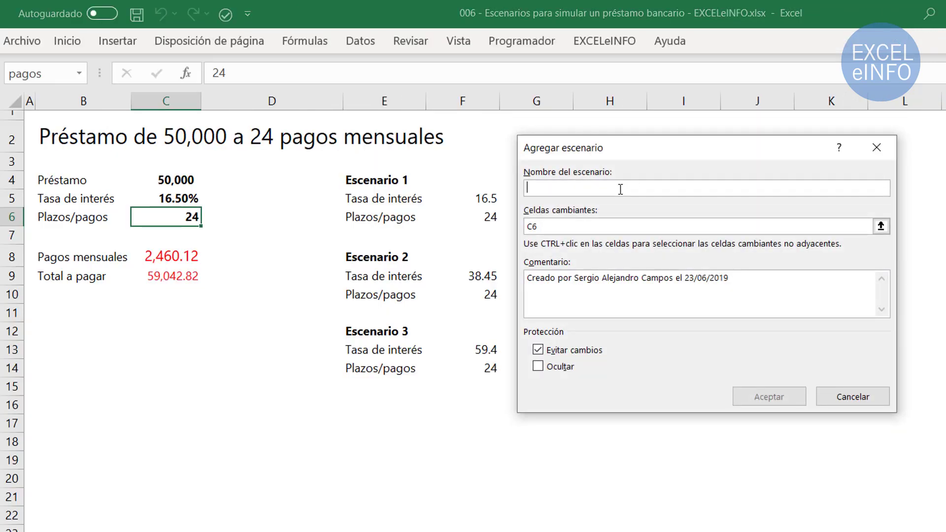
type("Bueno")
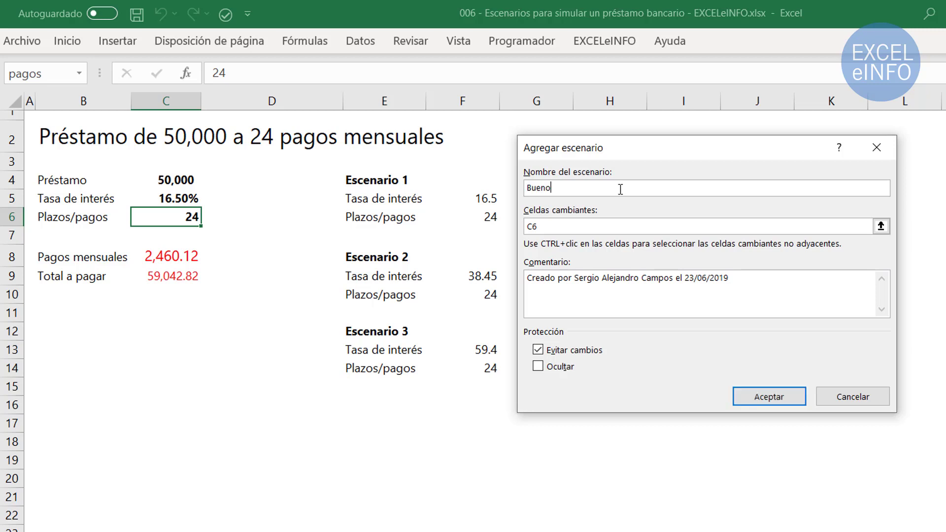
left_click(576, 227)
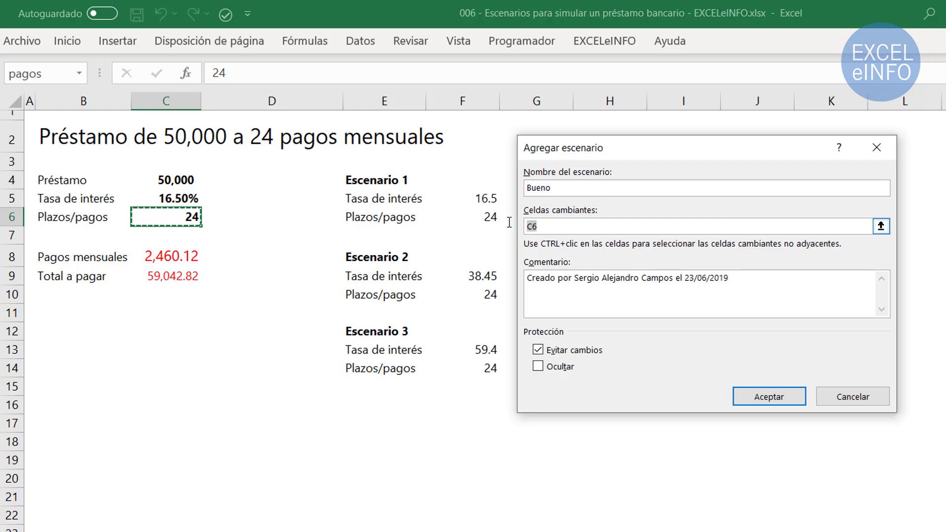
left_click(181, 201)
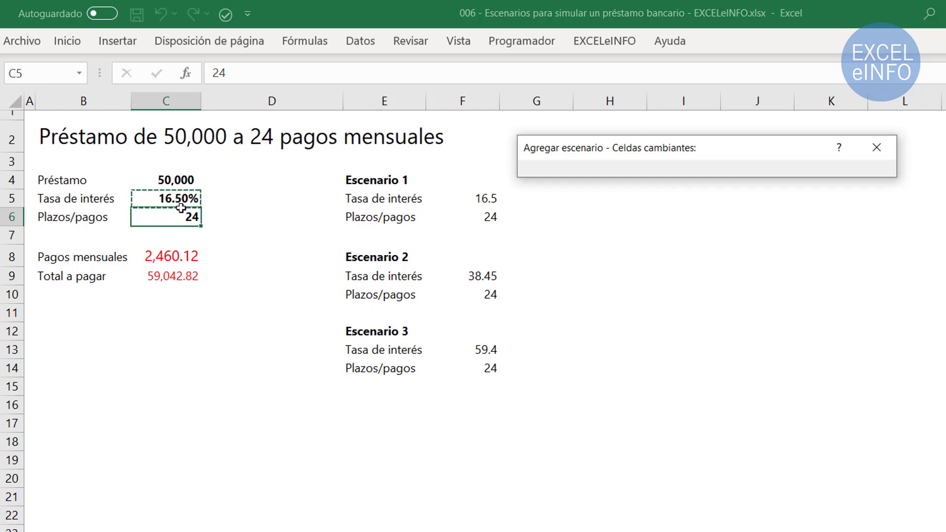
left_click_drag(182, 208, 181, 217)
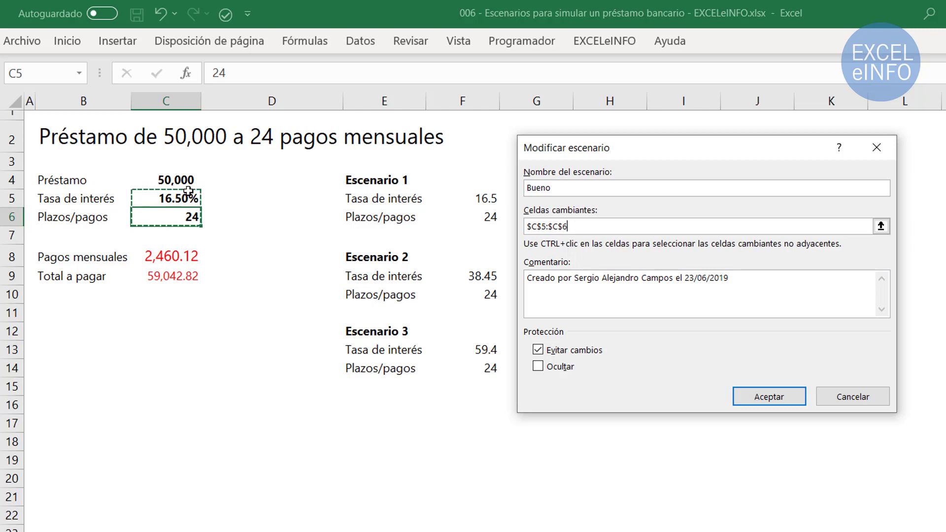
left_click(782, 398)
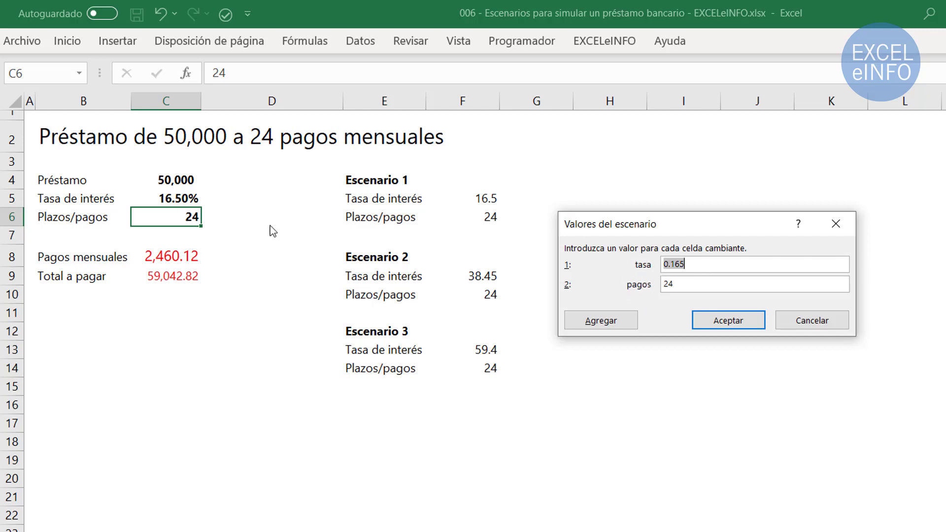
key("End")
left_click(704, 284)
Add a Regular scenario on C5:C6 with tasa 0.3845 and 24 pagos.
left_click(625, 325)
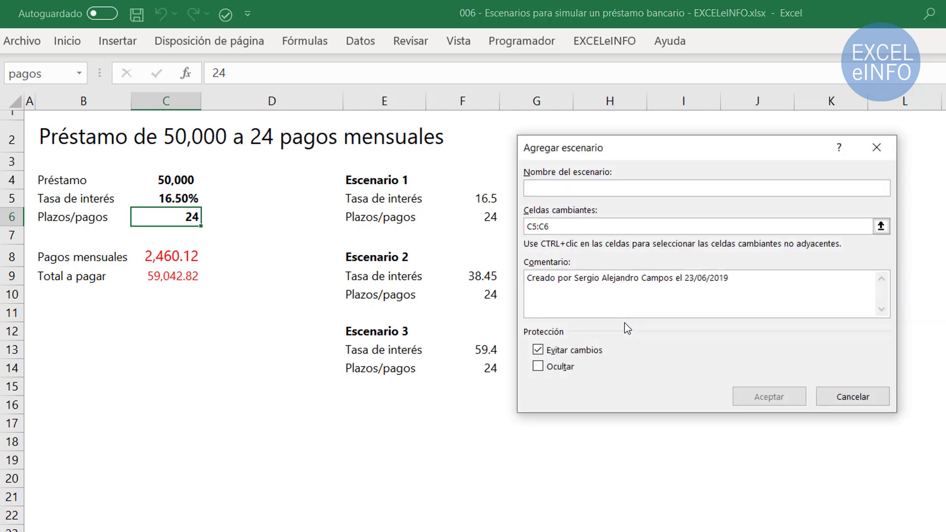
type("Regul")
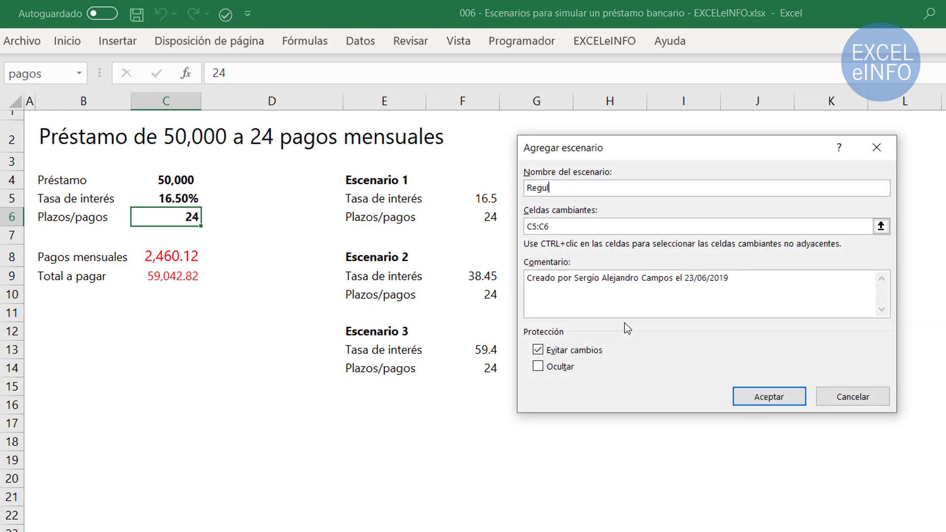
type("ar")
left_click(574, 226)
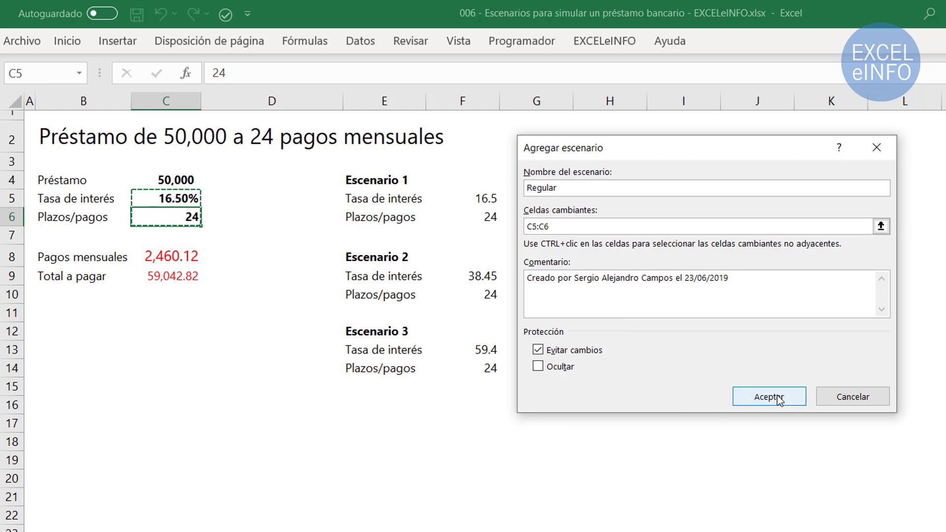
left_click(755, 403)
left_click(716, 264)
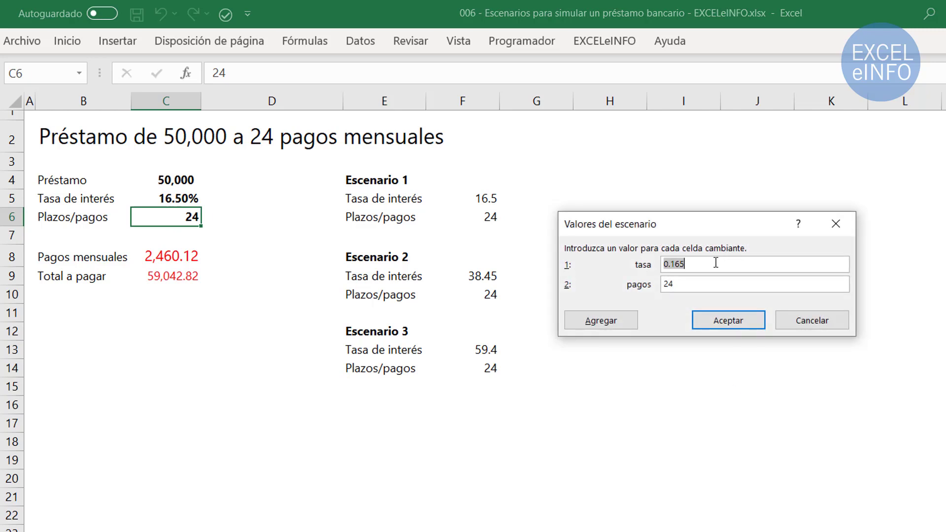
key("BackSpace")
key("BackSpace")
key("BackSpace")
type("3845")
key("Tab")
Add a Malo scenario on C5:C6 with tasa 0.594 and 24 pagos.
left_click(625, 321)
type("Malo")
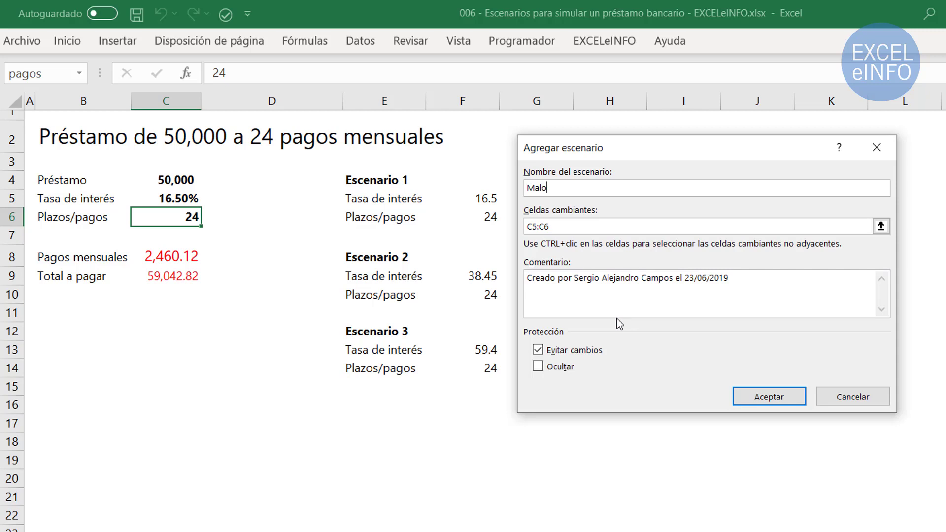
left_click(603, 226)
left_click(764, 398)
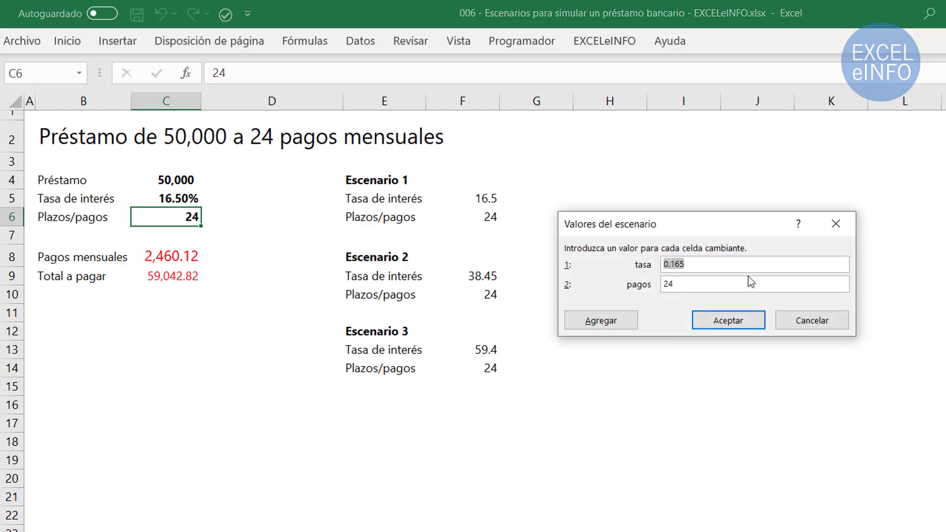
type("0.59")
type("4")
key("Tab")
Save the Malo scenario and show the Regular scenario on the loan.
left_click(718, 326)
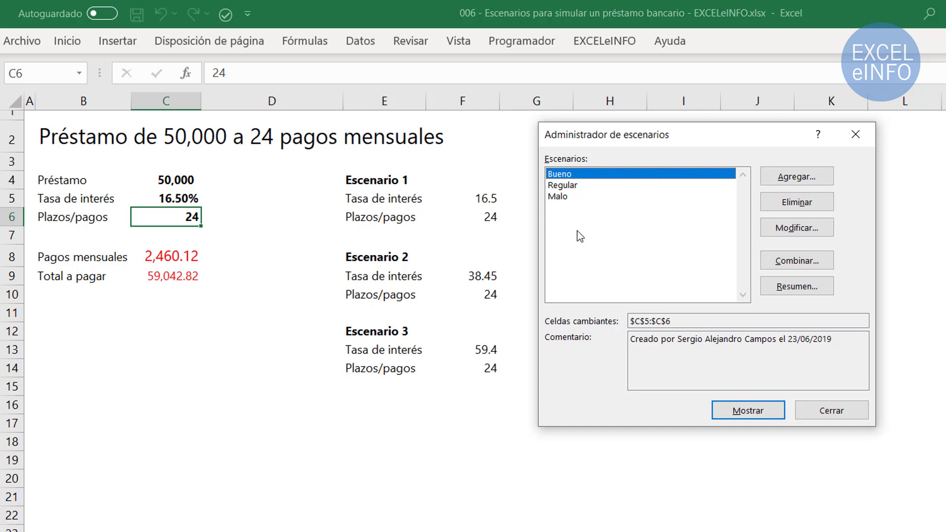
left_click_drag(606, 135, 584, 135)
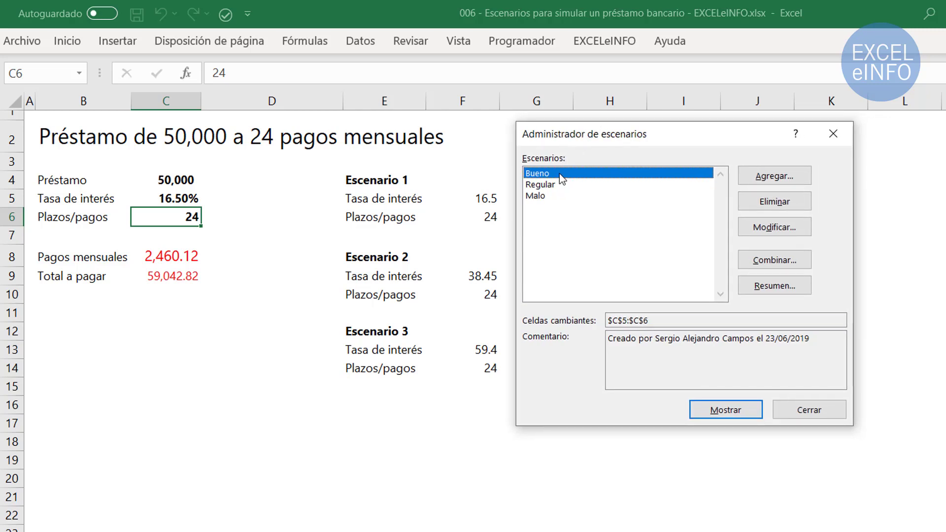
left_click(728, 410)
left_click(586, 186)
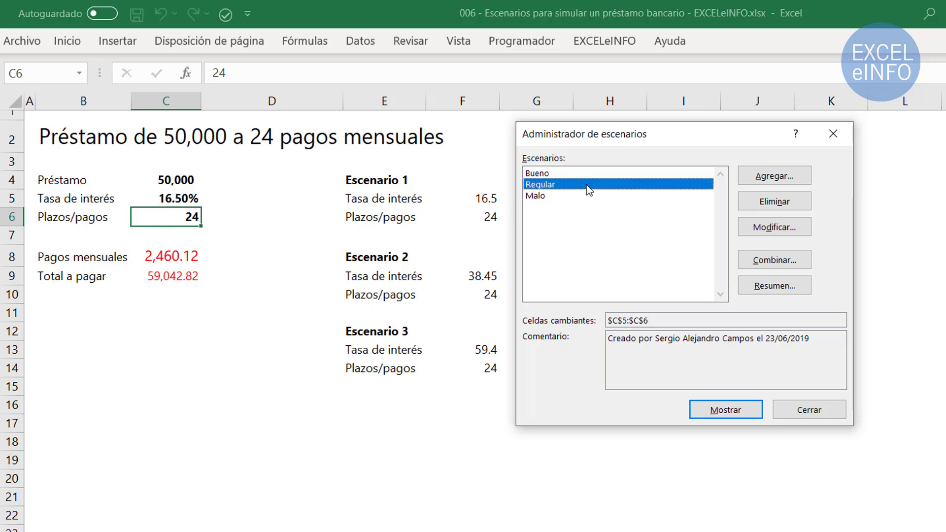
left_click(720, 410)
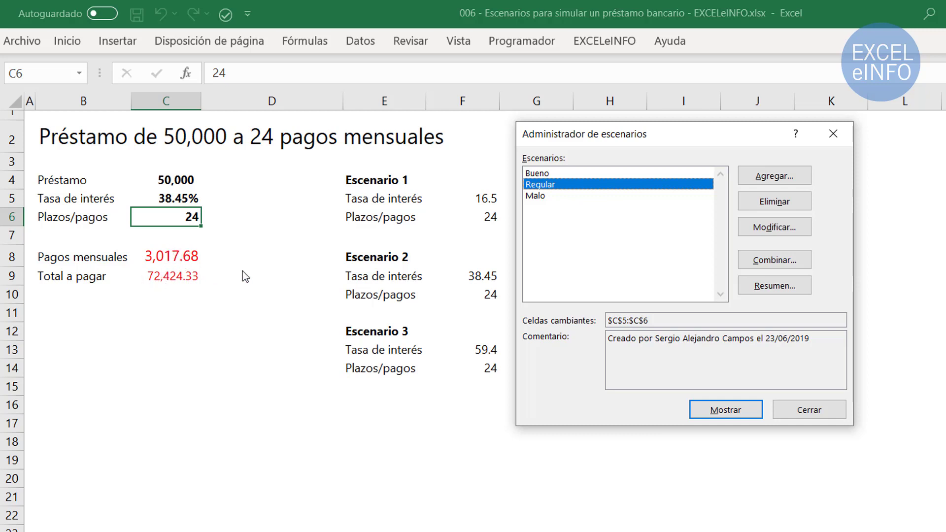
Show the Malo scenario, then restore Bueno's 16.50% rate and 2,460.12 payment.
left_click(570, 197)
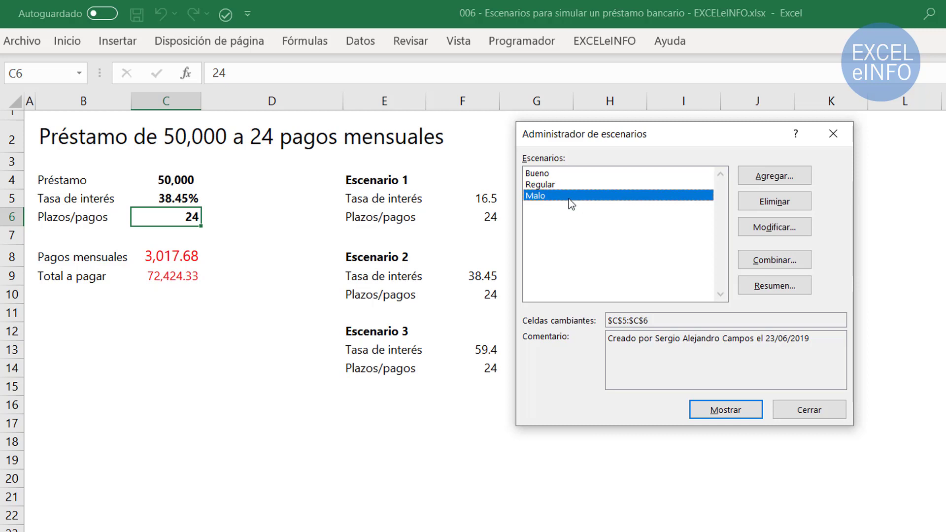
left_click(726, 410)
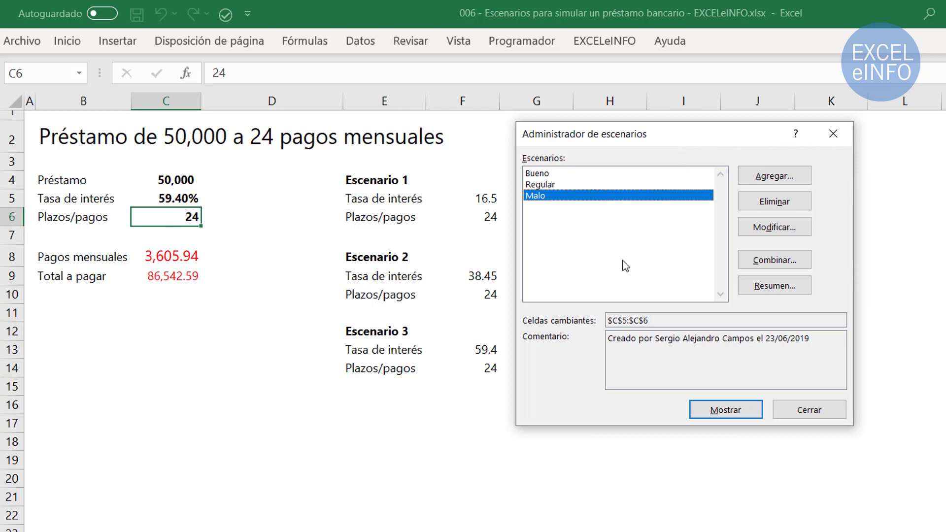
left_click(560, 174)
left_click(727, 412)
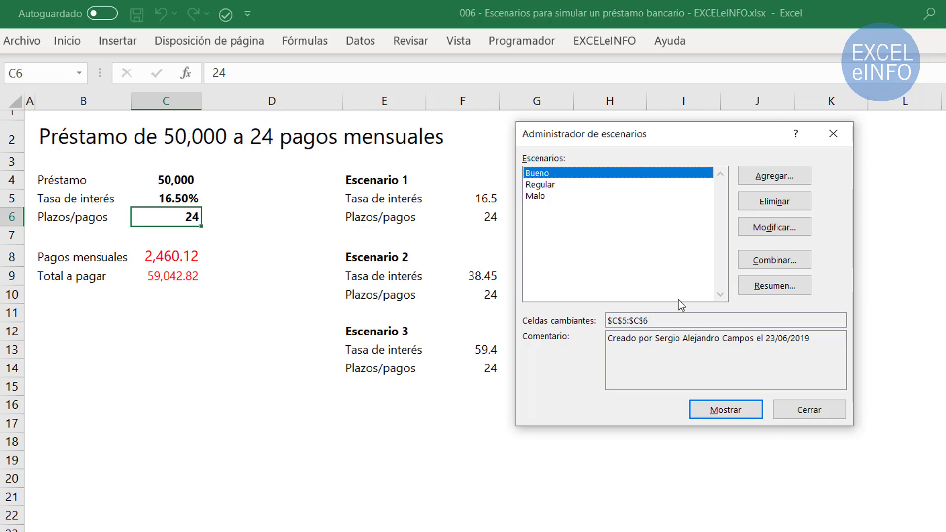
Create a Resumen scenario summary report using result cells C8:C9.
left_click(767, 292)
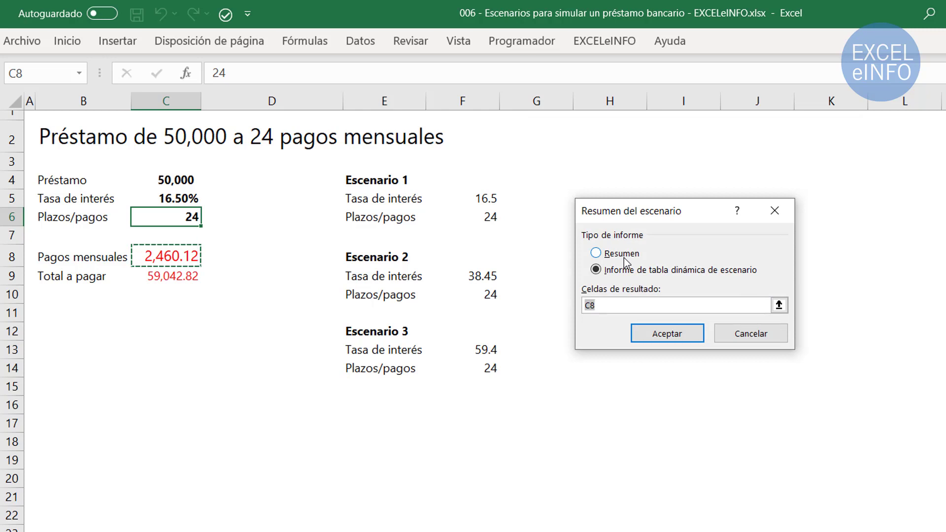
left_click(622, 254)
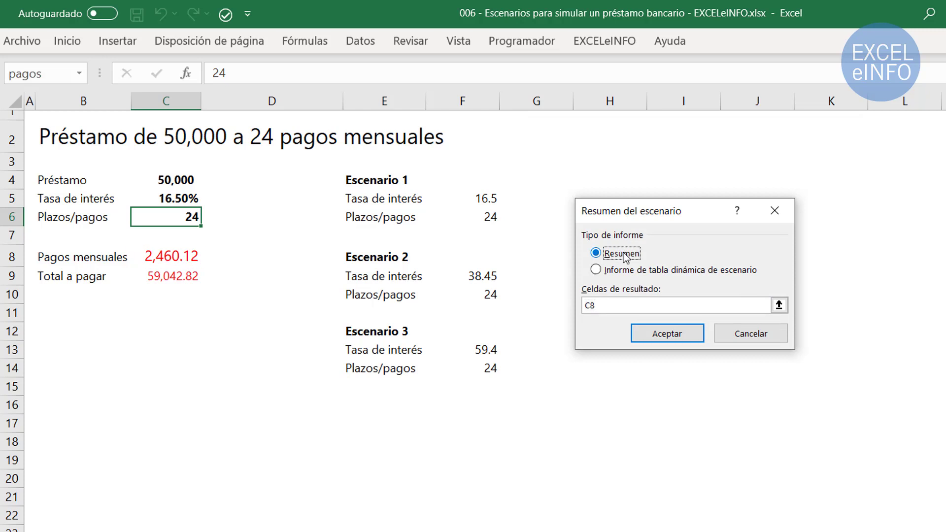
left_click(653, 271)
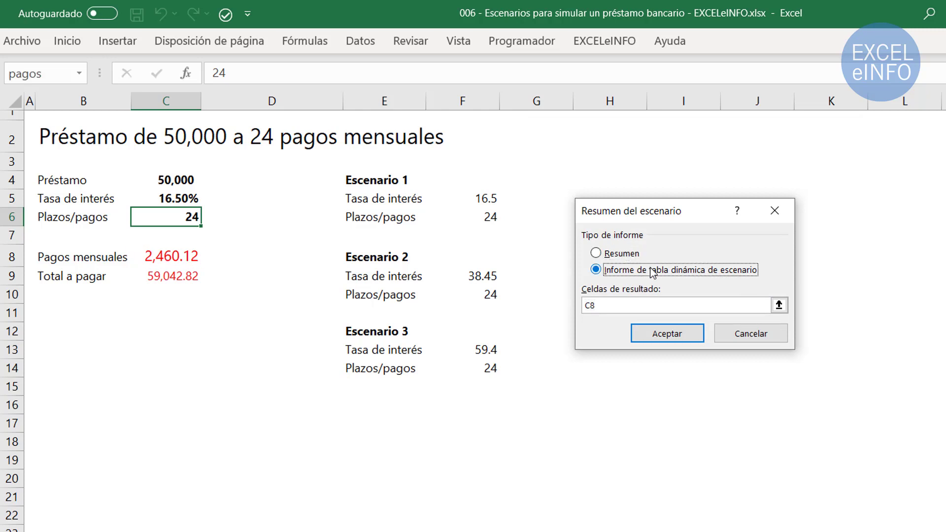
left_click(630, 257)
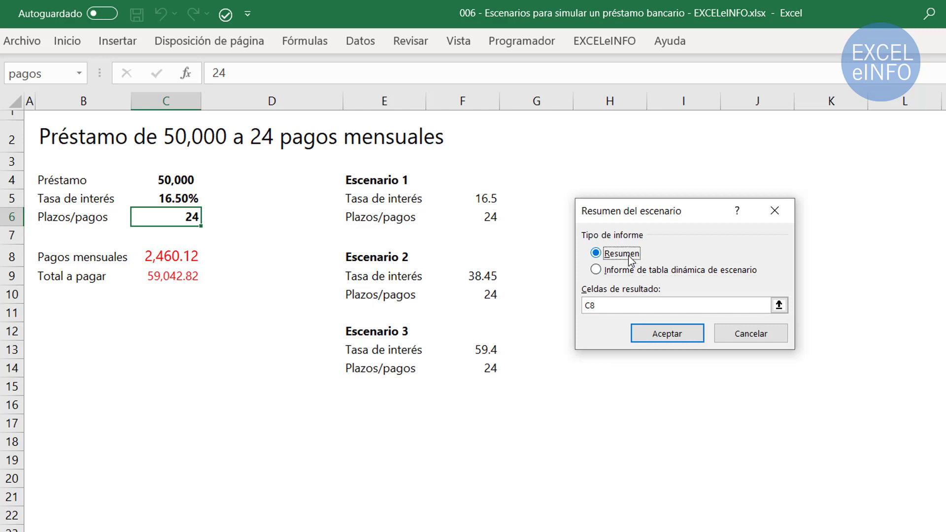
left_click(636, 304)
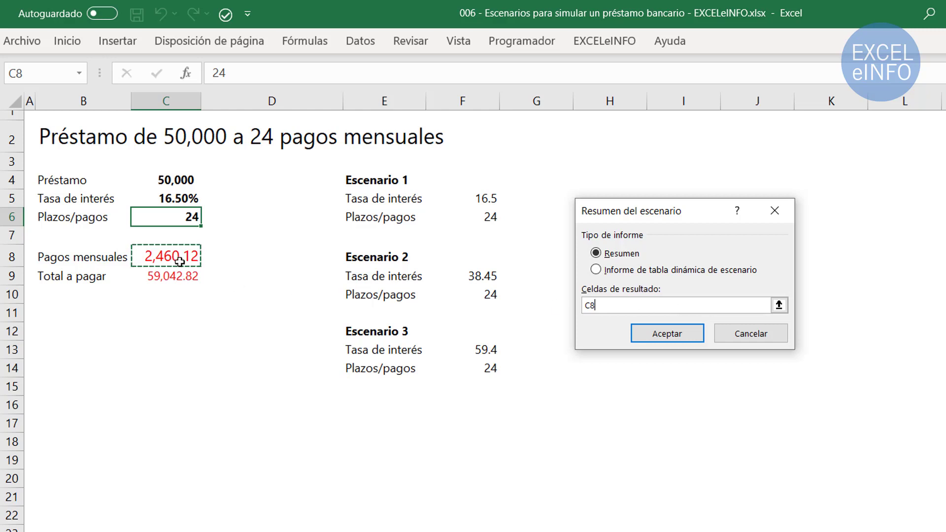
left_click(178, 258)
left_click_drag(178, 257, 193, 277)
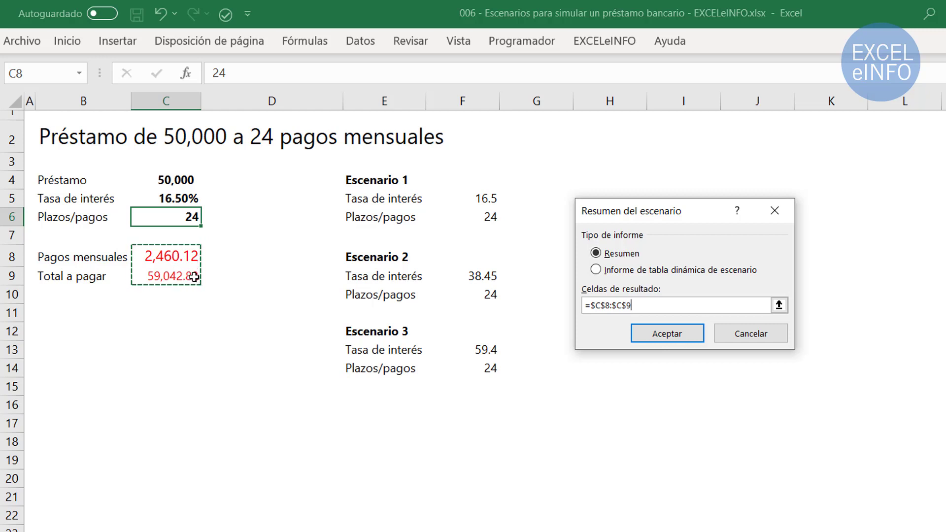
left_click(663, 340)
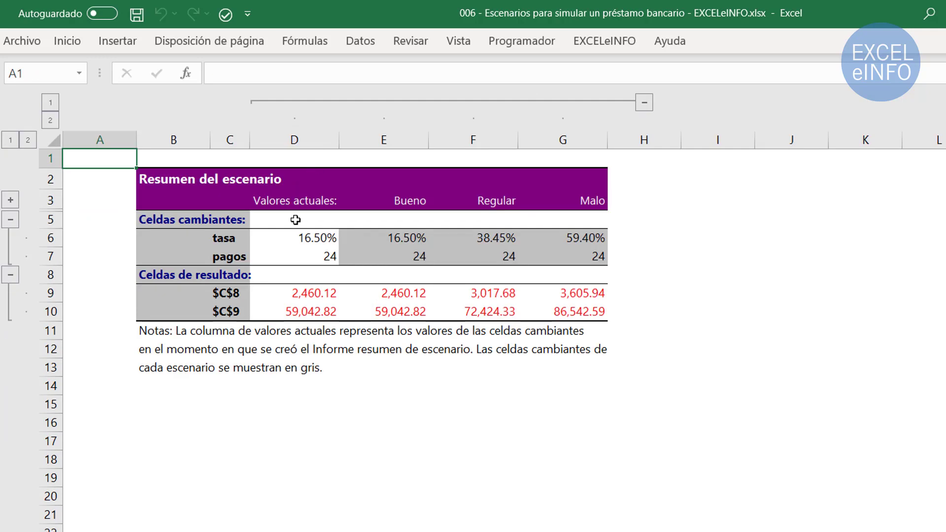
left_click(288, 238)
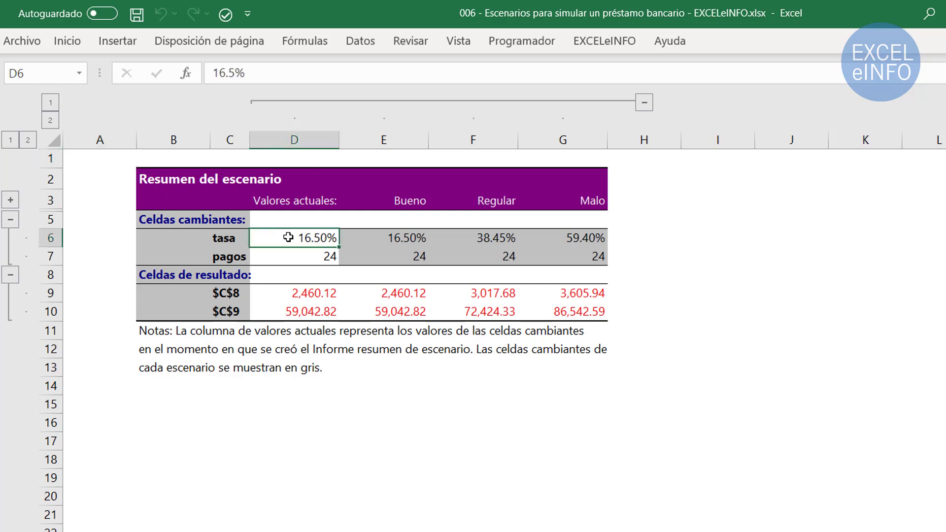
key("Down")
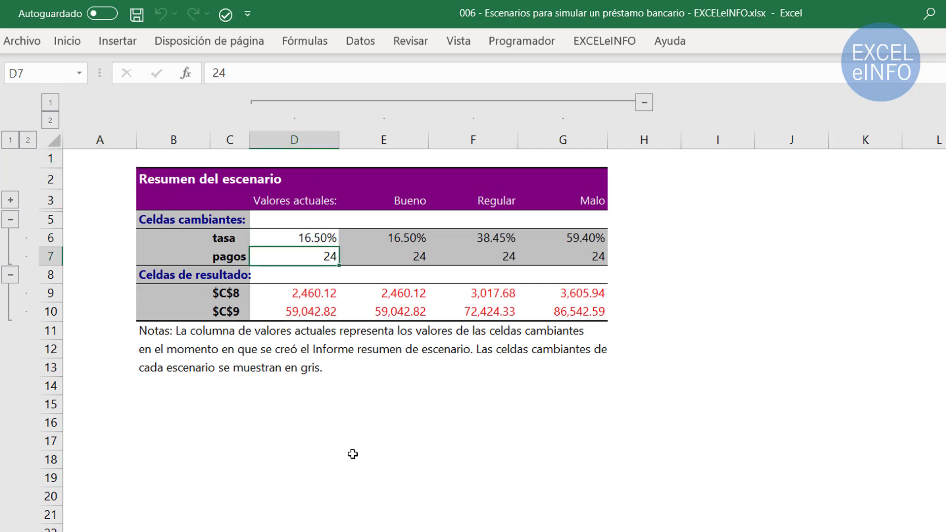
key("Down")
key("Down")
key("Down")
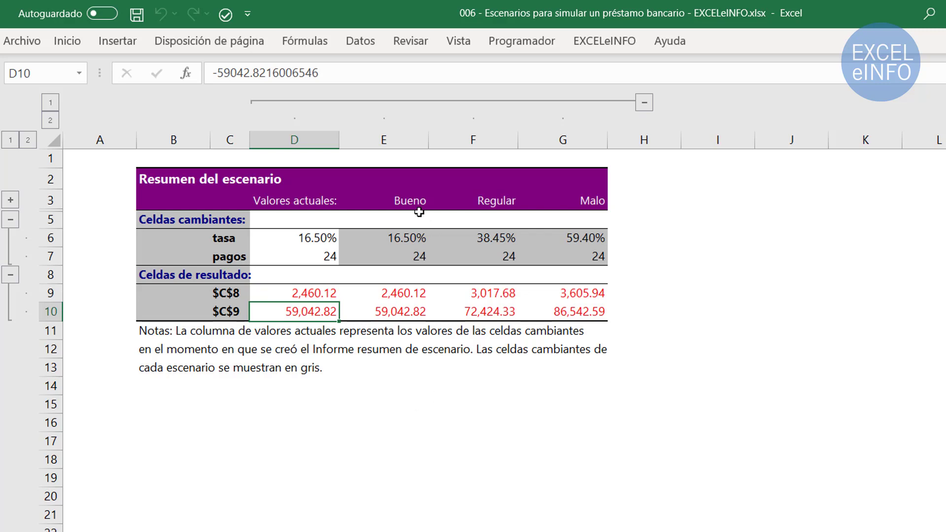
mouse_move(417, 200)
left_mouse_down()
mouse_move(437, 253)
mouse_move(594, 310)
left_mouse_up()
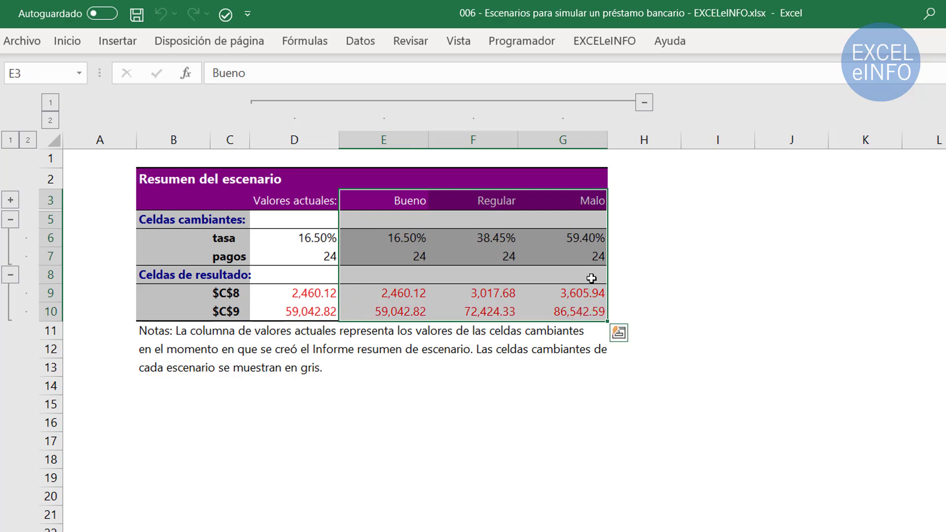
left_click_drag(413, 210, 402, 310)
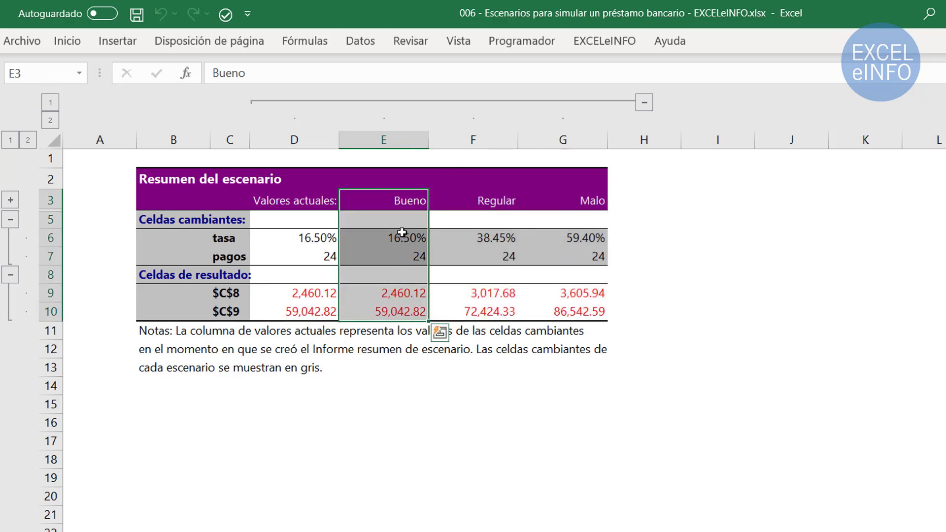
left_click_drag(495, 202, 492, 311)
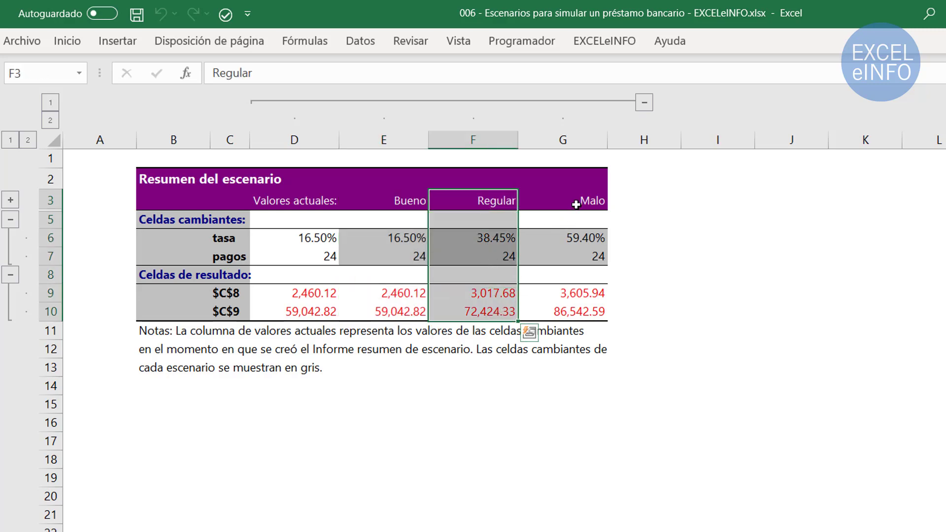
left_click_drag(577, 203, 576, 311)
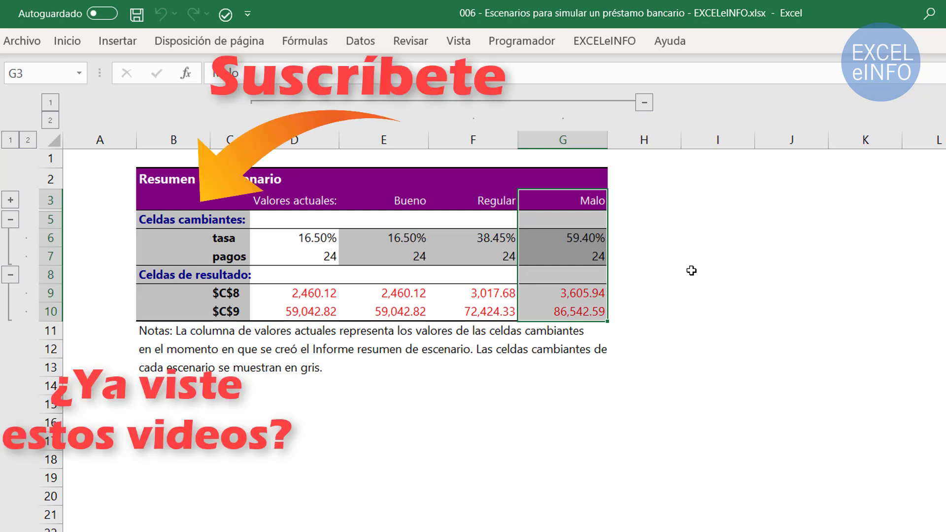
mouse_move(312, 294)
left_mouse_down()
mouse_move(474, 317)
mouse_move(551, 315)
left_mouse_up()
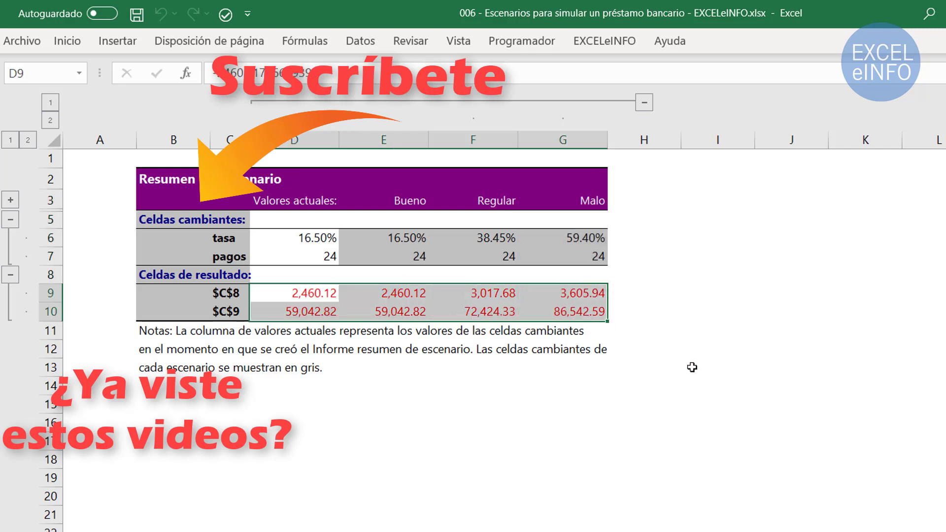